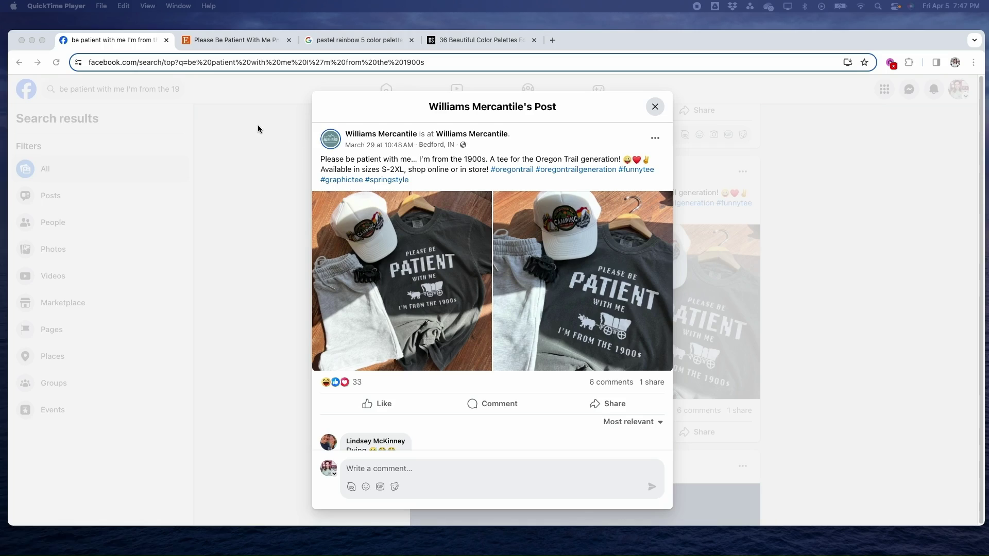
Glance at the Etsy listing of the design, then return to the Facebook tee post
{"action": "left_click", "coordinate": [225, 45]}
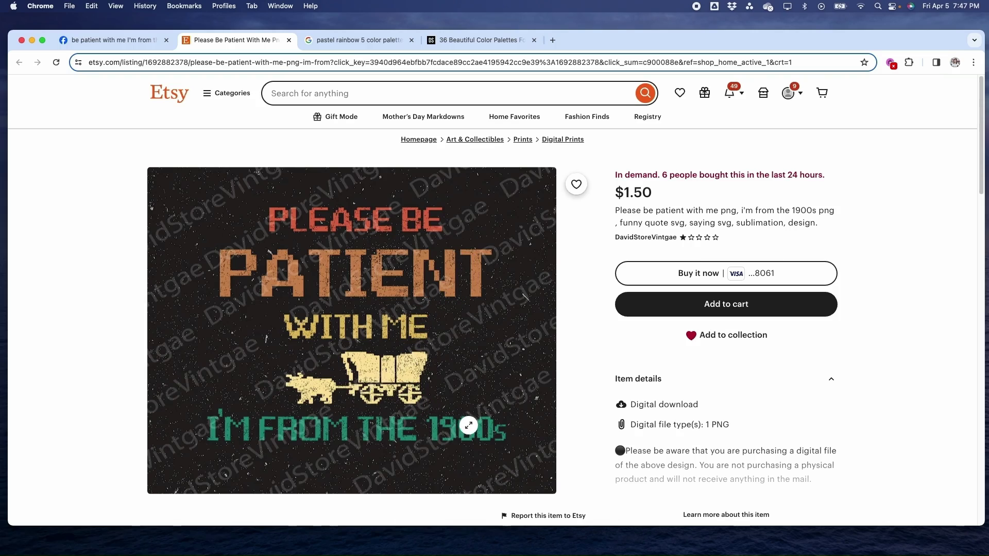
{"action": "left_click", "coordinate": [129, 42]}
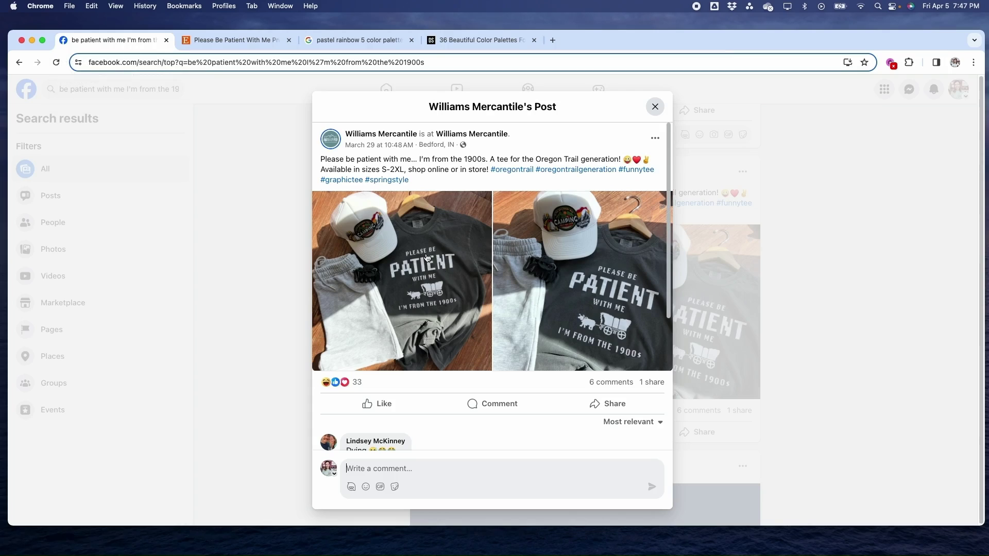
{"action": "left_click", "coordinate": [227, 40]}
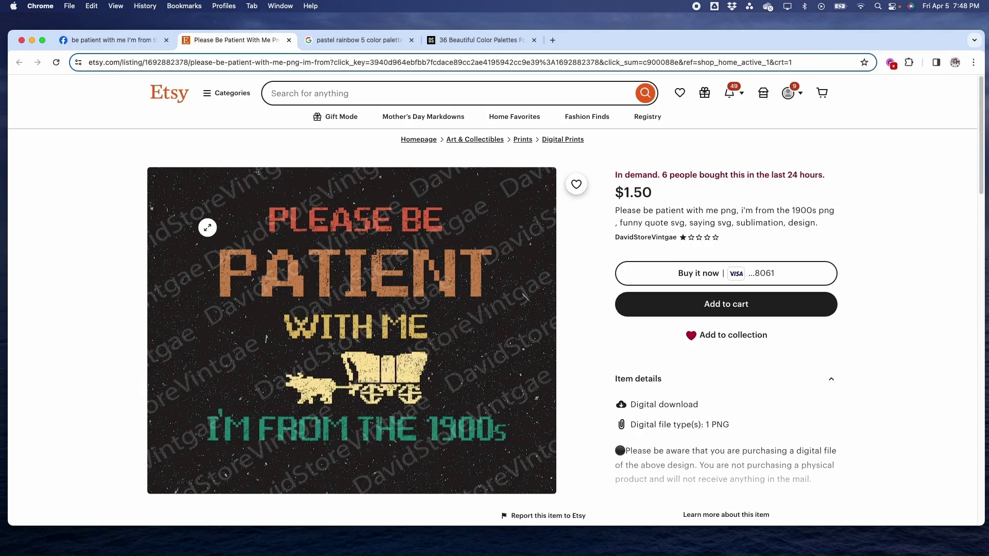
Show the Google Images grid for 'pastel rainbow 5 color palette'
{"action": "left_click", "coordinate": [342, 45]}
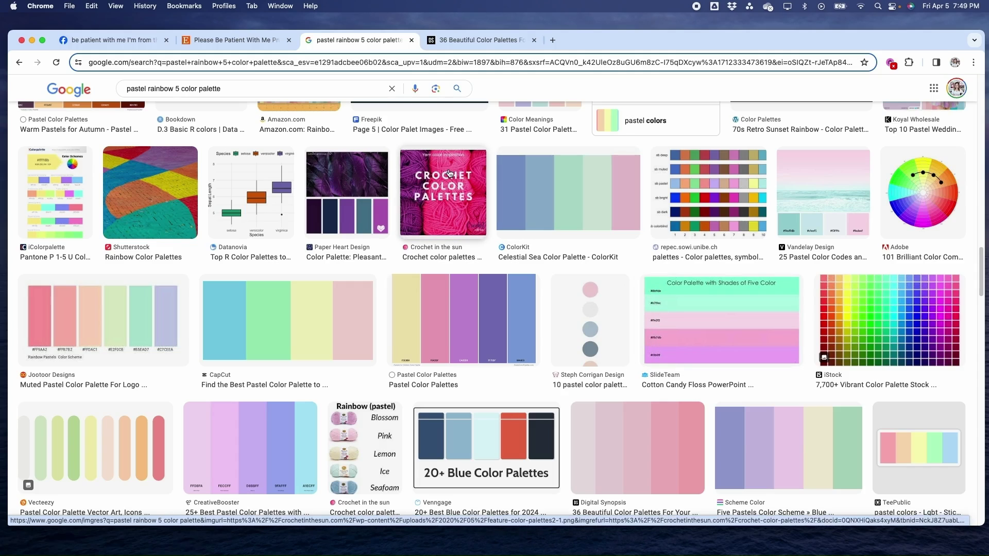
Scroll Digital Synopsis to the 22. Pastel Rainbow palette and bring VividRip into view
{"action": "left_click", "coordinate": [467, 40]}
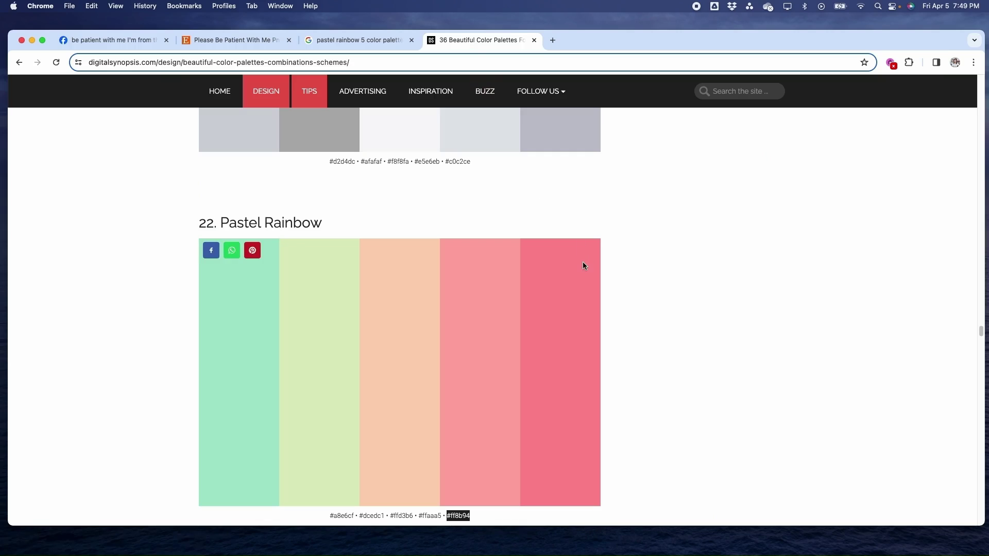
{"action": "scroll", "coordinate": [583, 264], "scroll_direction": "down", "scroll_amount": 2}
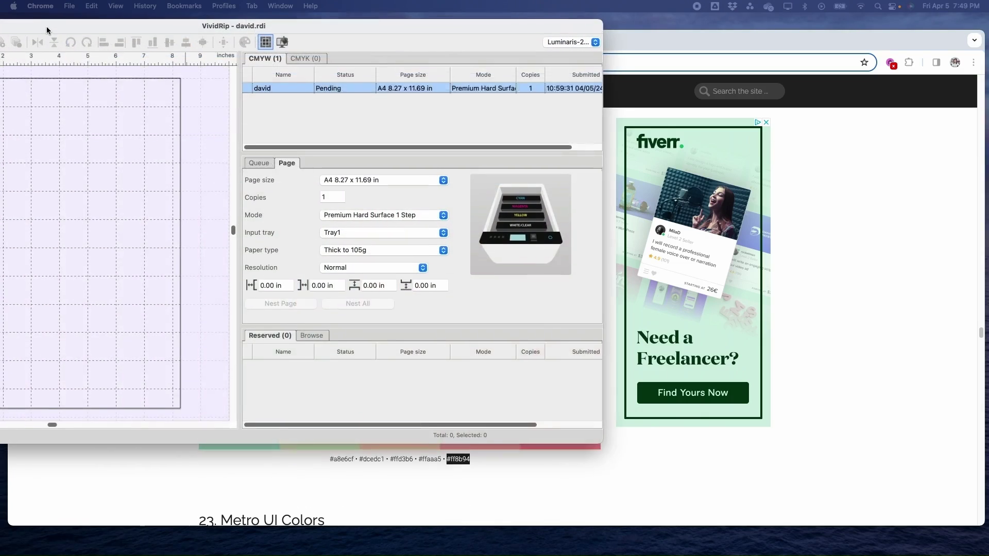
{"action": "left_click_drag", "start_coordinate": [46, 26], "coordinate": [326, 64]}
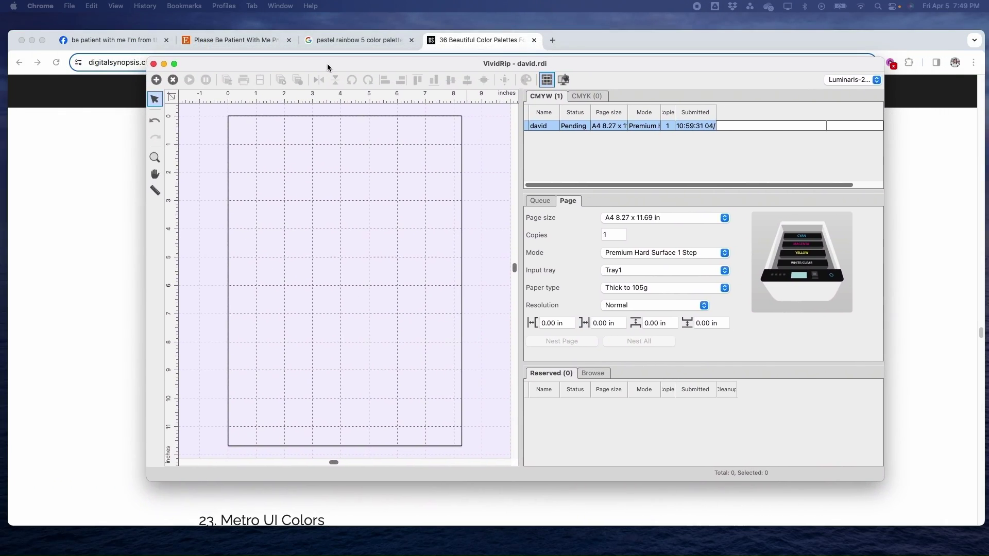
Enlarge VividRip to fill the screen and move the browser window aside
{"action": "double_click", "coordinate": [326, 64]}
{"action": "left_click_drag", "start_coordinate": [53, 33], "coordinate": [2, 553]}
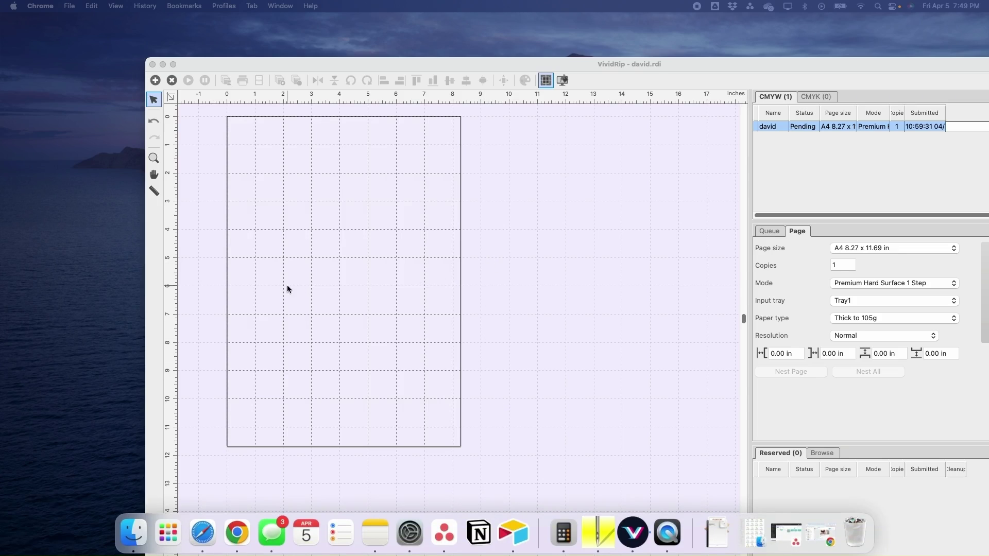
{"action": "left_click_drag", "start_coordinate": [414, 63], "coordinate": [288, 12]}
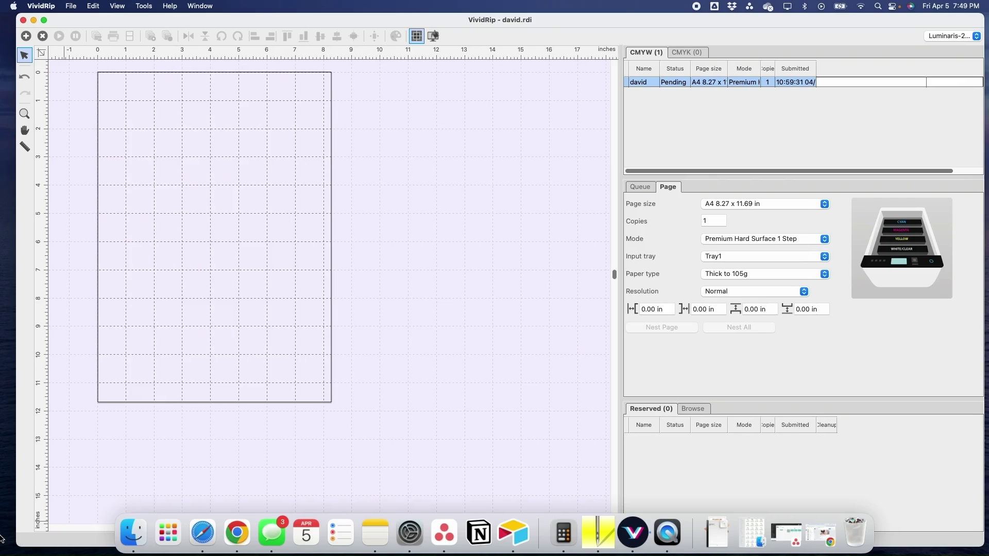
Drag david.png from Finder's Downloads folder onto the VividRip A4 page
{"action": "left_click", "coordinate": [139, 538]}
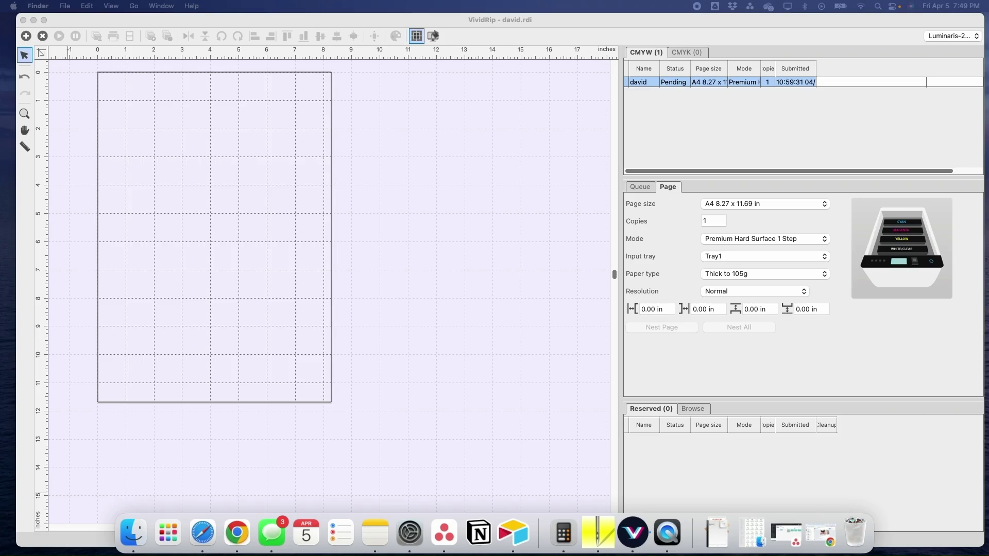
{"action": "left_click_drag", "start_coordinate": [340, 227], "coordinate": [612, 239]}
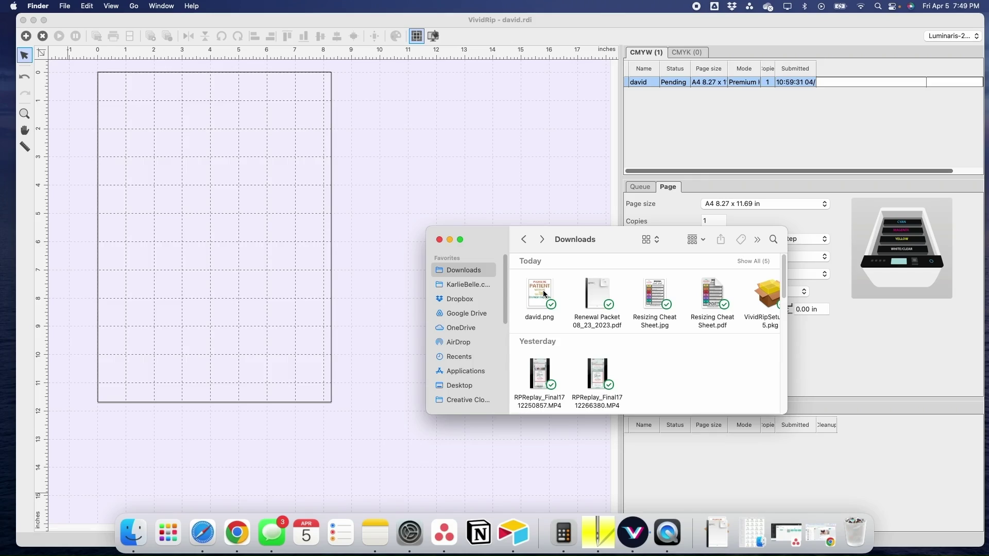
{"action": "left_click_drag", "start_coordinate": [542, 290], "coordinate": [250, 232]}
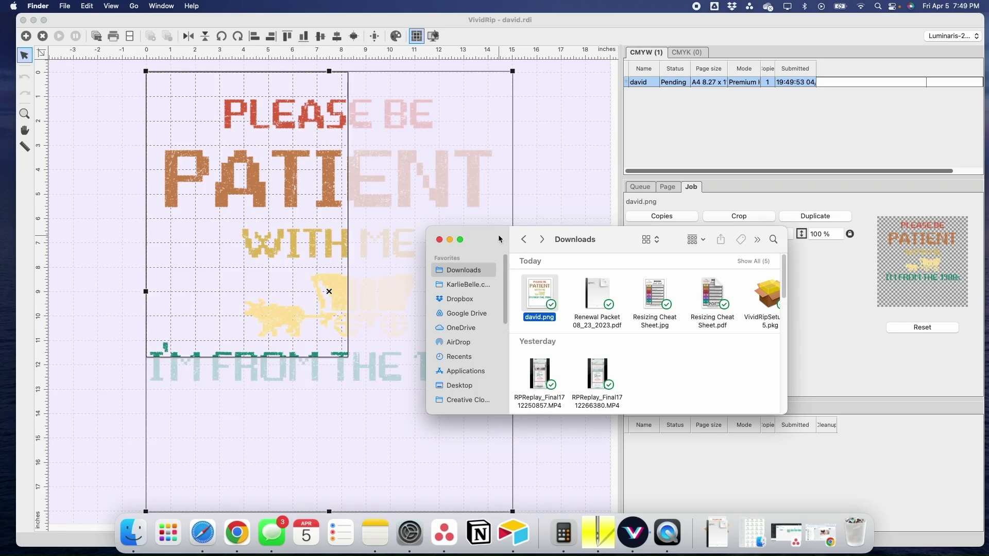
{"action": "left_click", "coordinate": [450, 240]}
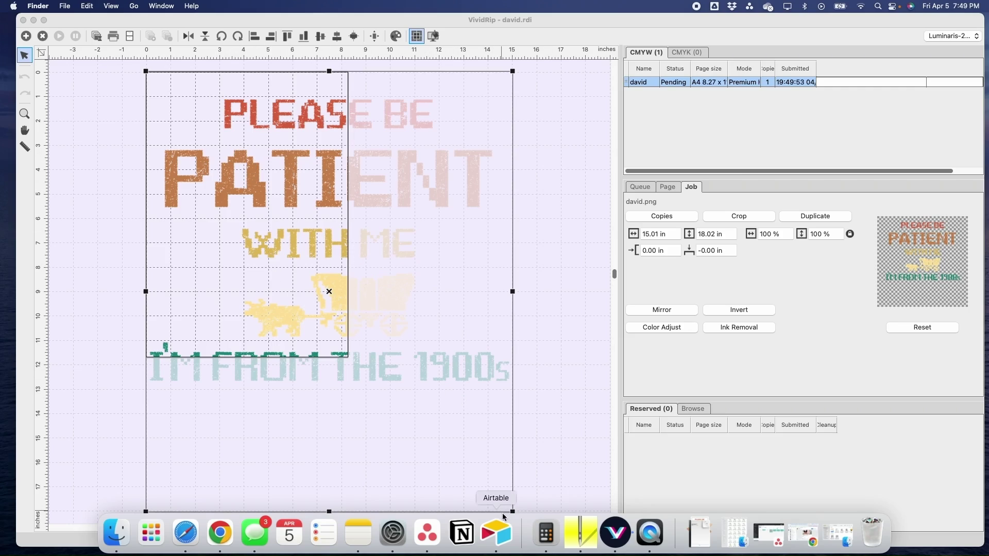
Shrink the design to 8.33 × 10.00 in (56%) and centre it on the page
{"action": "left_click", "coordinate": [525, 484]}
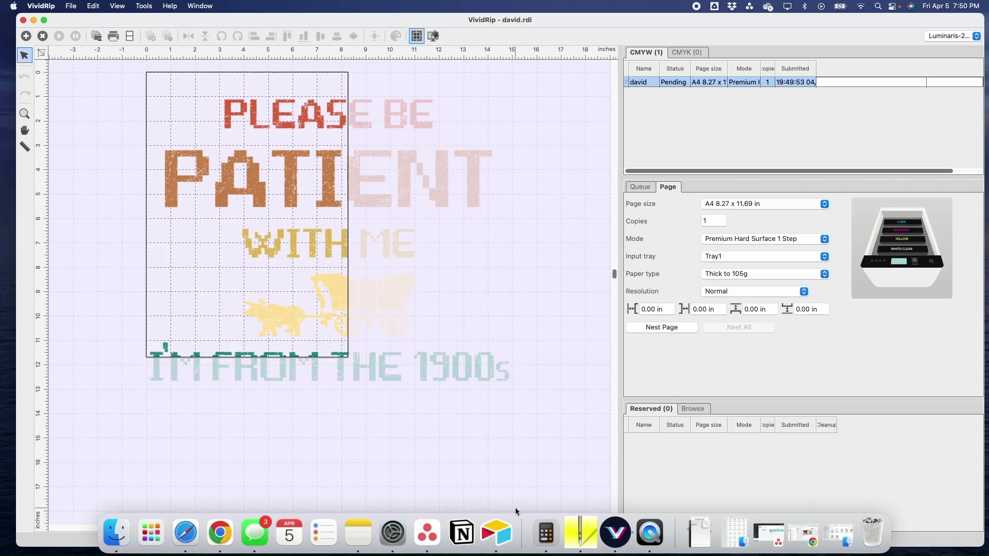
{"action": "left_click", "coordinate": [433, 363]}
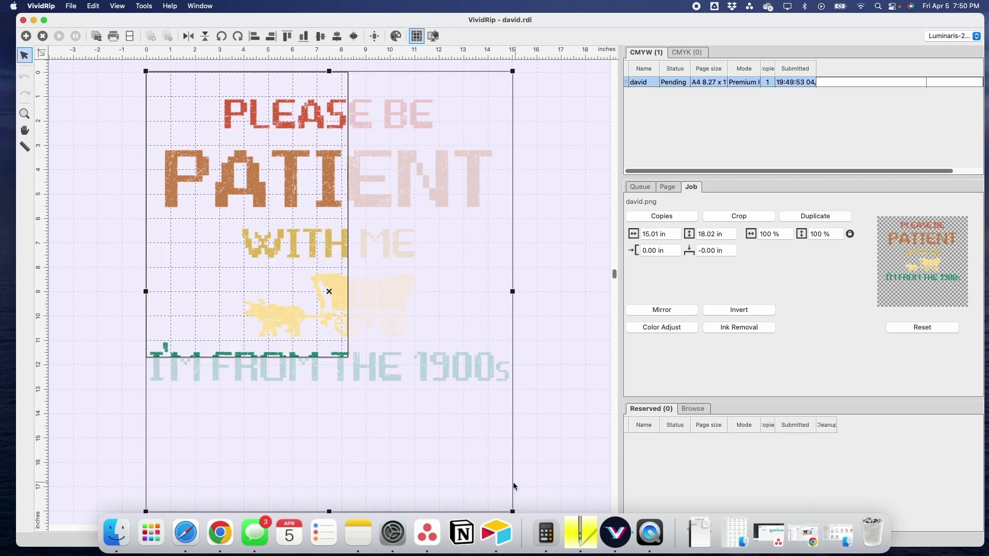
{"action": "left_click_drag", "start_coordinate": [514, 511], "coordinate": [297, 292]}
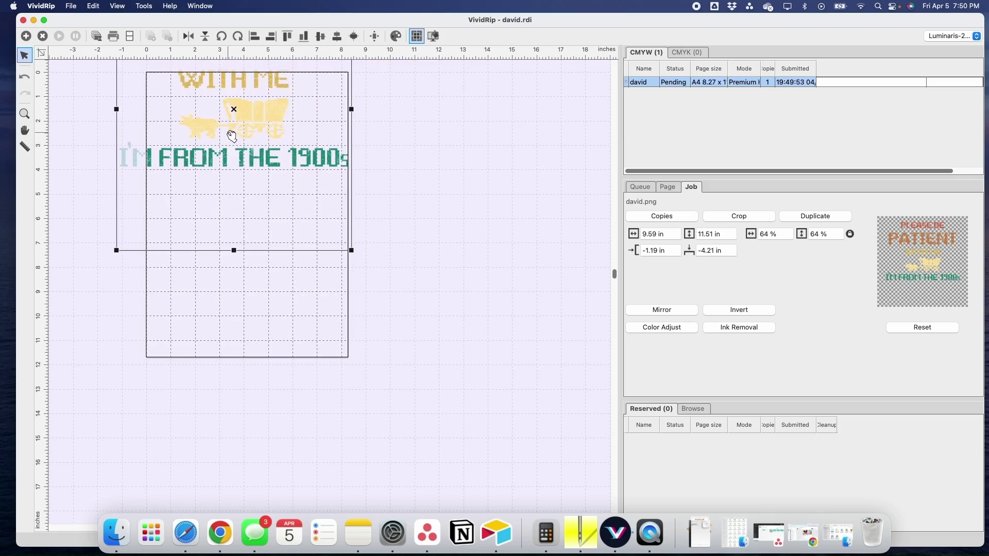
{"action": "left_click_drag", "start_coordinate": [251, 122], "coordinate": [265, 219]}
{"action": "left_click_drag", "start_coordinate": [366, 353], "coordinate": [322, 314]}
{"action": "left_click_drag", "start_coordinate": [235, 164], "coordinate": [246, 184]}
Zoom the canvas to fit the page and deselect the design to check placement
{"action": "left_click", "coordinate": [117, 6]}
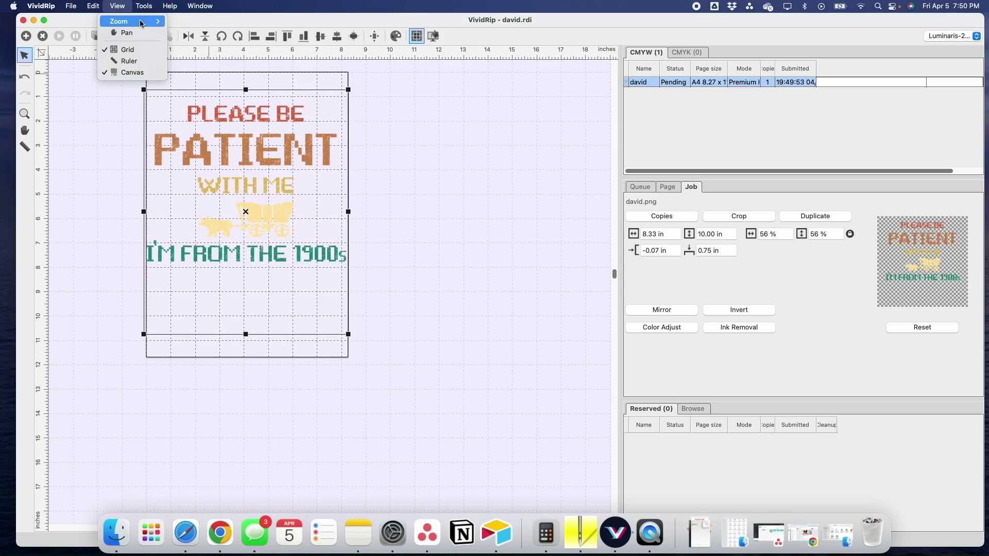
{"action": "mouse_move", "coordinate": [142, 24]}
{"action": "left_click", "coordinate": [198, 59]}
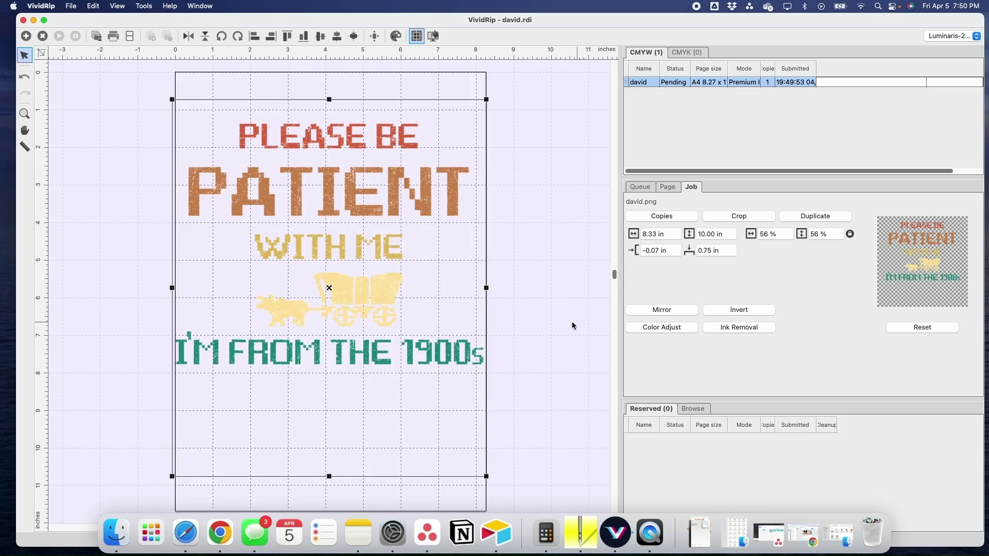
{"action": "left_click", "coordinate": [537, 158]}
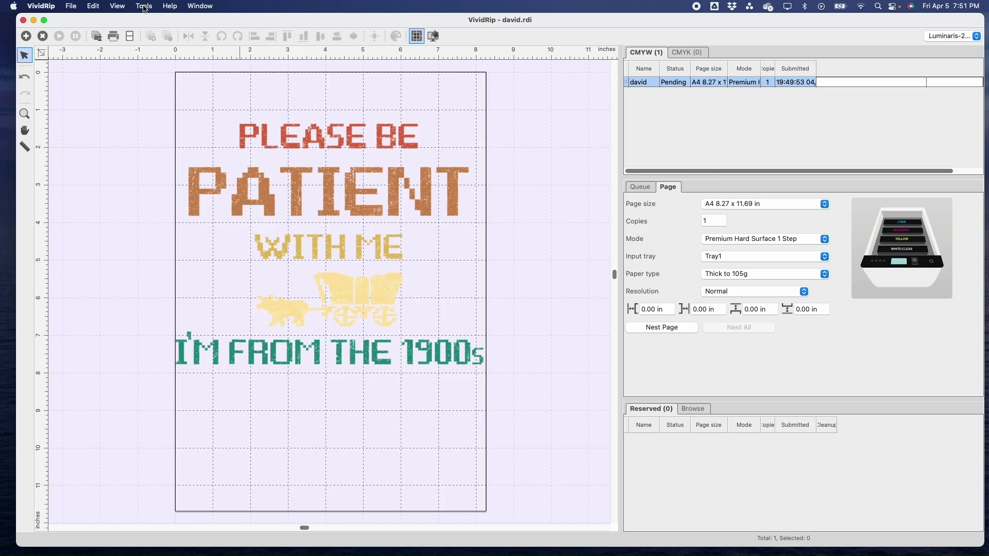
{"action": "left_click", "coordinate": [145, 9]}
Select the design and open Tools > Color Replacement
{"action": "left_click", "coordinate": [242, 204]}
{"action": "left_click", "coordinate": [242, 203]}
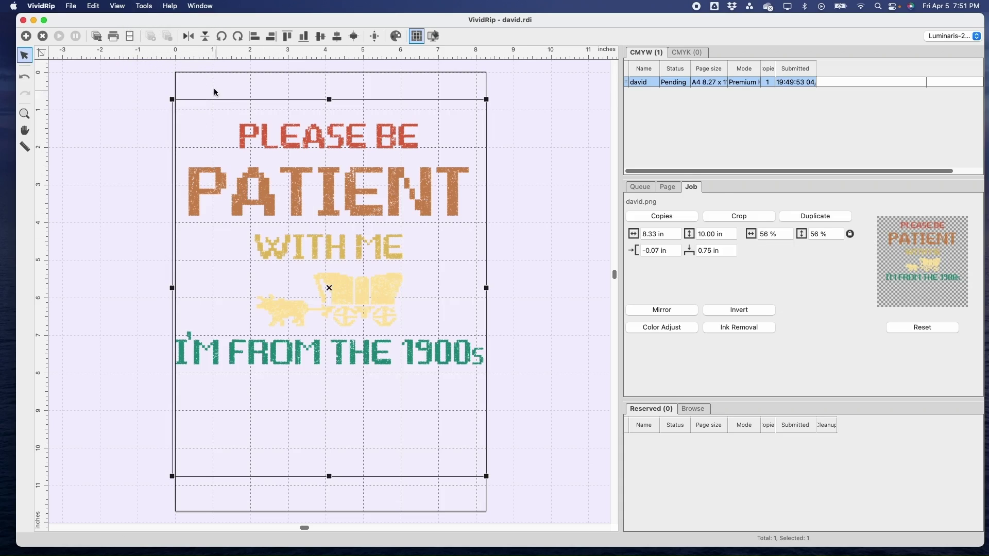
{"action": "left_click", "coordinate": [144, 7]}
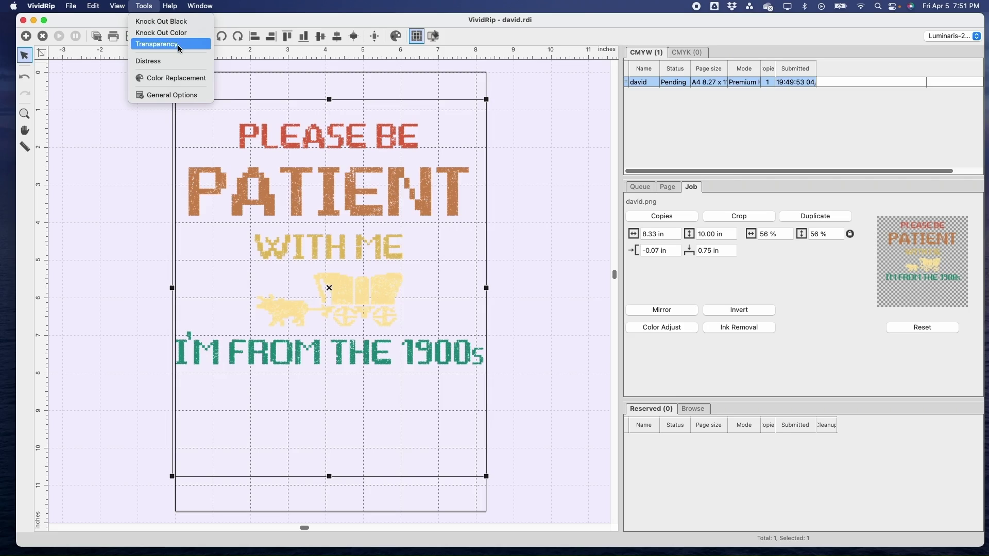
{"action": "left_click", "coordinate": [161, 78]}
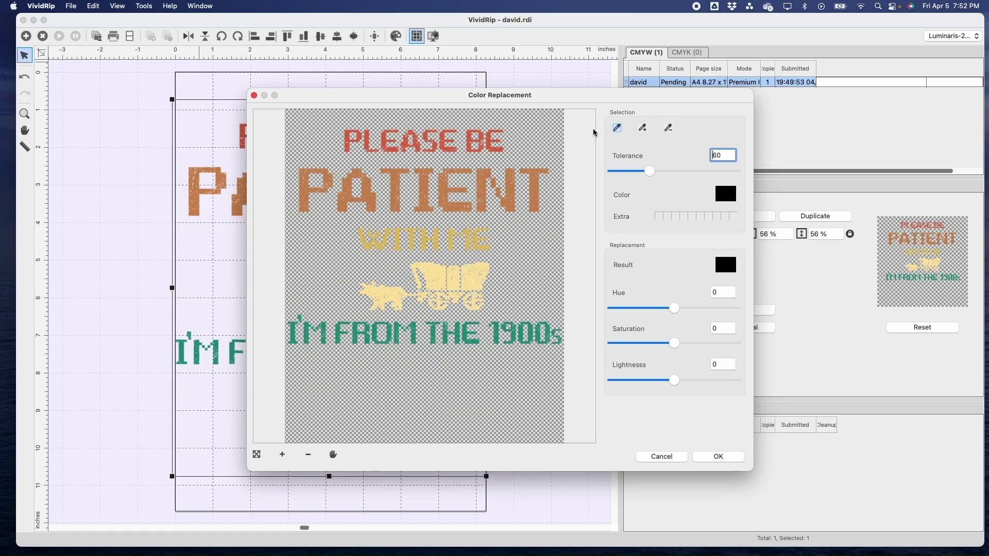
Pan the preview to PLEASE BE and sample its red as the colour to replace
{"action": "scroll", "coordinate": [448, 140], "scroll_direction": "up", "scroll_amount": 2}
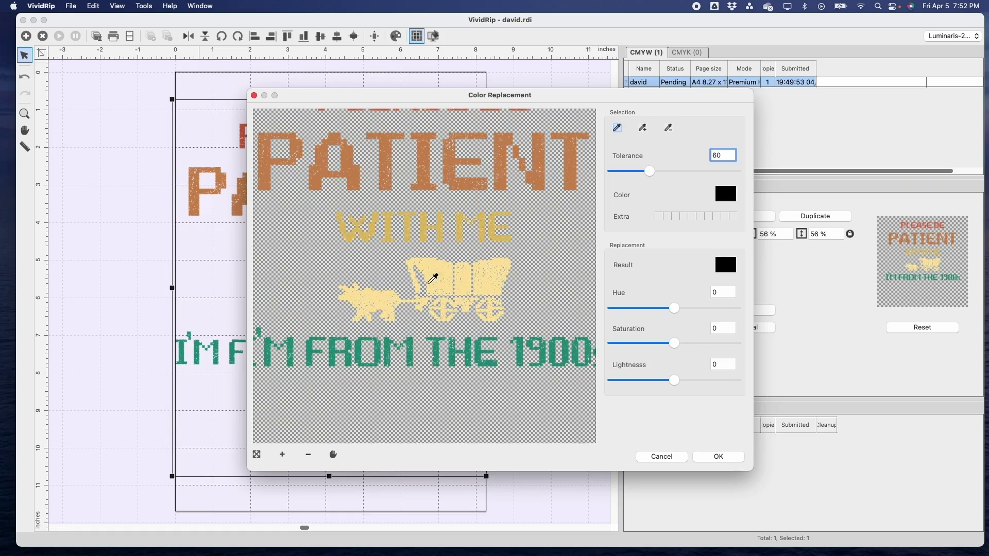
{"action": "left_click", "coordinate": [333, 454]}
{"action": "left_click_drag", "start_coordinate": [434, 164], "coordinate": [439, 264]}
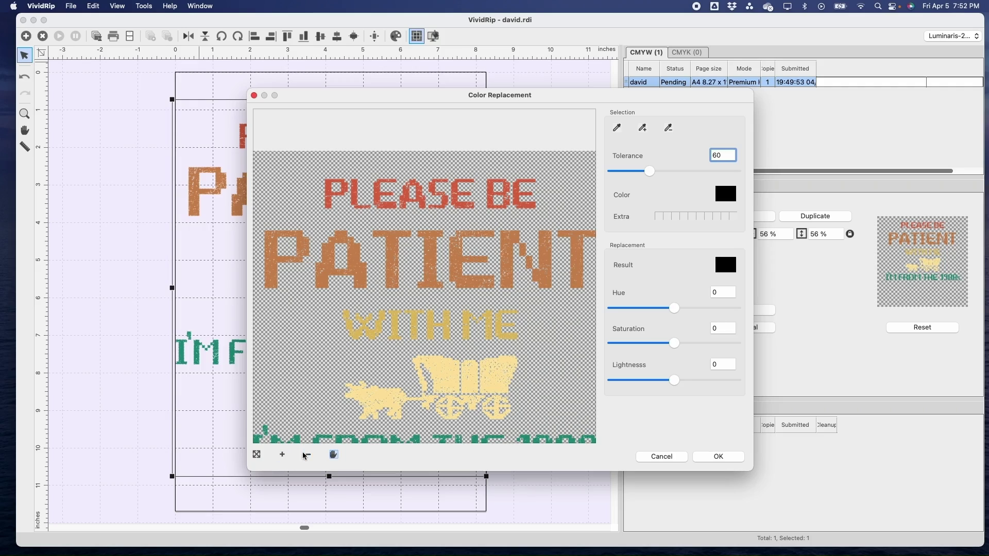
{"action": "left_click", "coordinate": [617, 128]}
{"action": "left_click", "coordinate": [459, 183]}
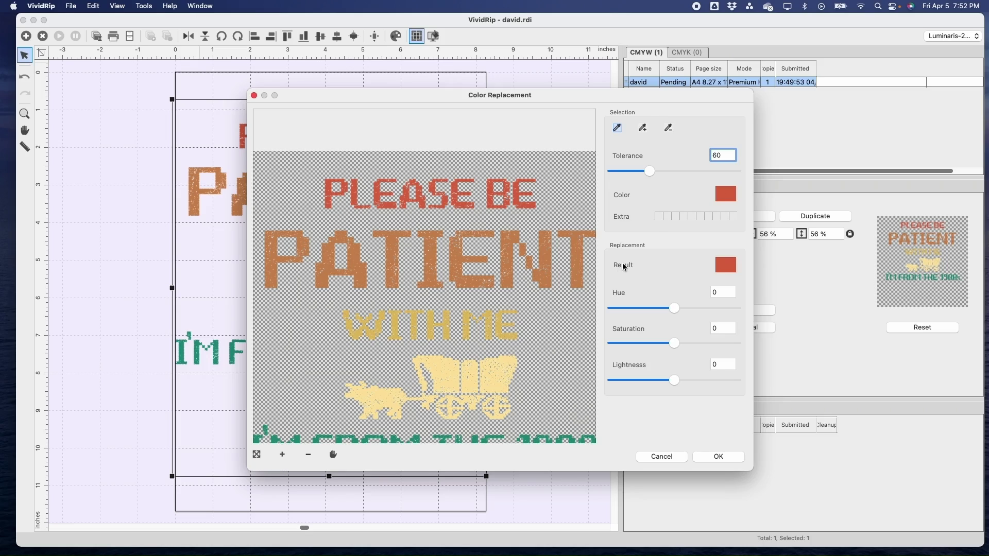
{"action": "left_click", "coordinate": [727, 270]}
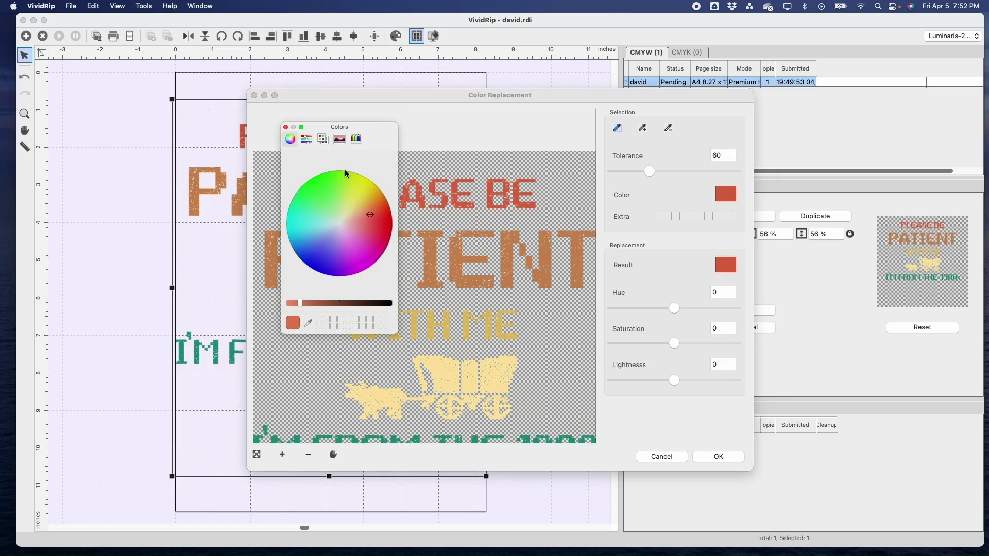
Try a pink result colour and browse the Colors picker panes, returning to Color Sliders
{"action": "left_click_drag", "start_coordinate": [372, 214], "coordinate": [350, 242]}
{"action": "left_click", "coordinate": [307, 141]}
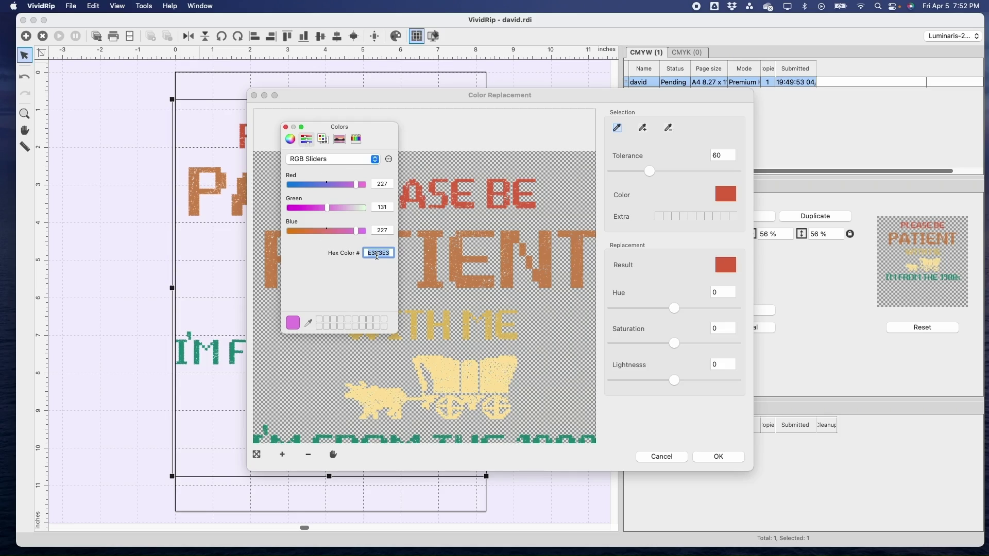
{"action": "left_click", "coordinate": [323, 139]}
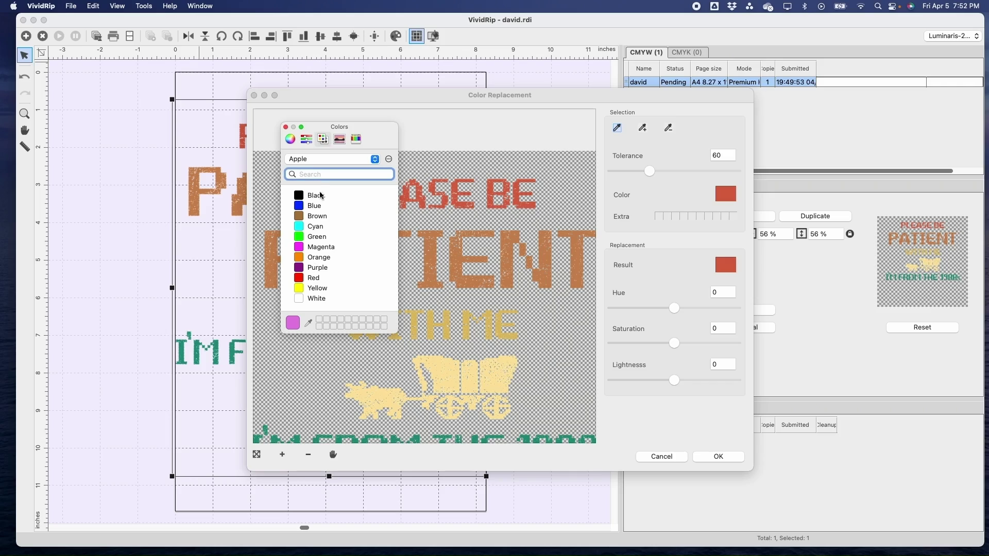
{"action": "left_click", "coordinate": [339, 139]}
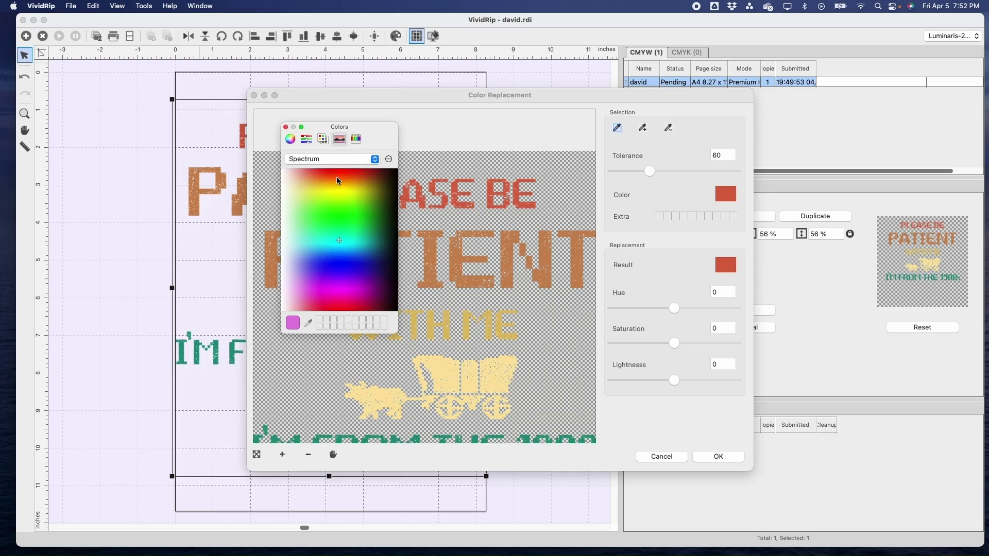
{"action": "left_click", "coordinate": [356, 139]}
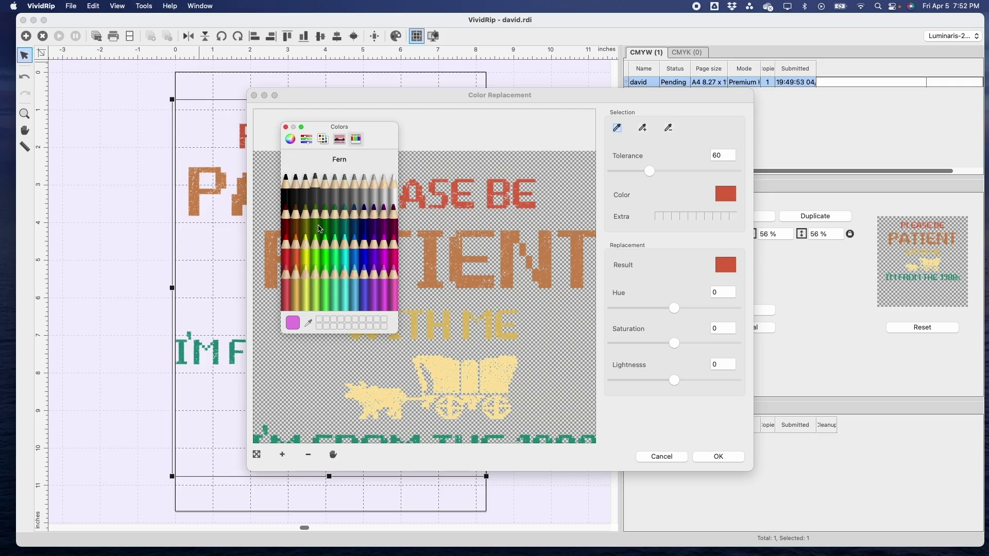
{"action": "left_click", "coordinate": [307, 140]}
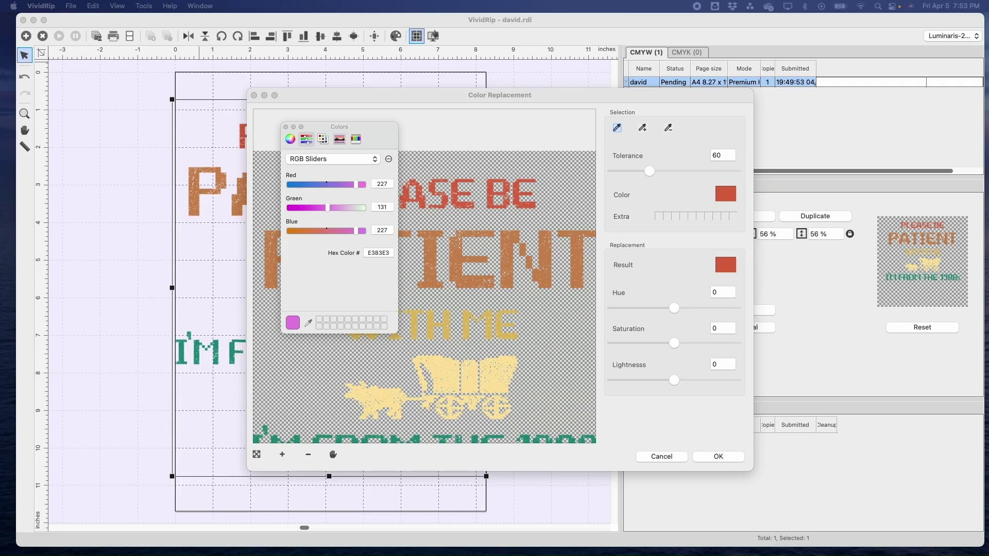
Enter hex FF8B94 as the Result colour and close the picker
{"action": "left_click", "coordinate": [382, 252]}
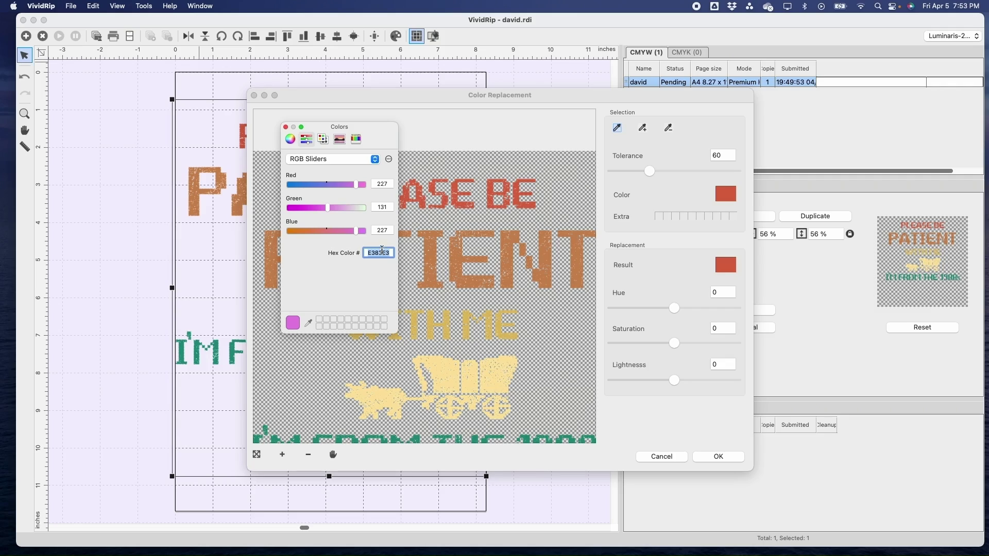
{"action": "left_click", "coordinate": [382, 253]}
{"action": "double_click", "coordinate": [390, 254]}
{"action": "type", "text": "ff8b94"}
{"action": "key", "text": "Return"}
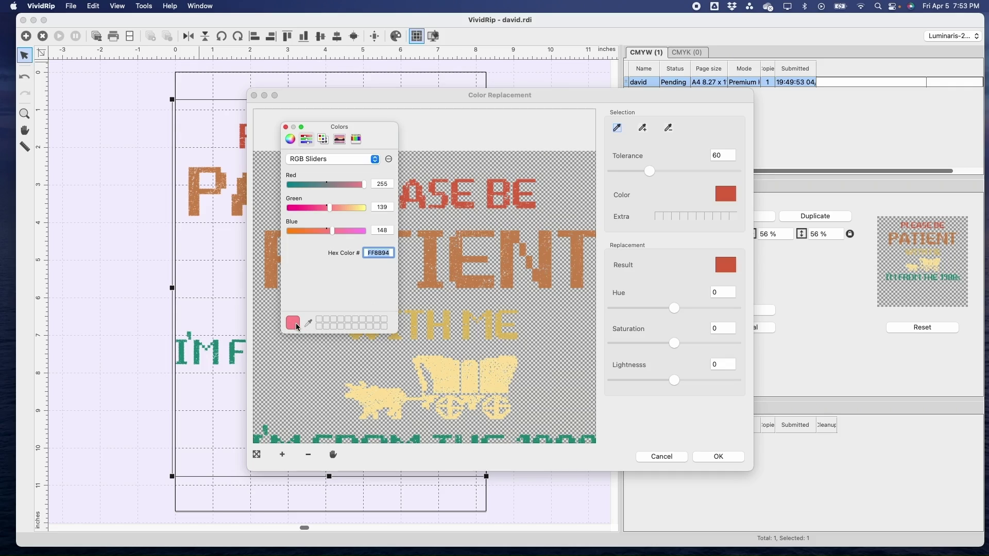
{"action": "left_click", "coordinate": [287, 130]}
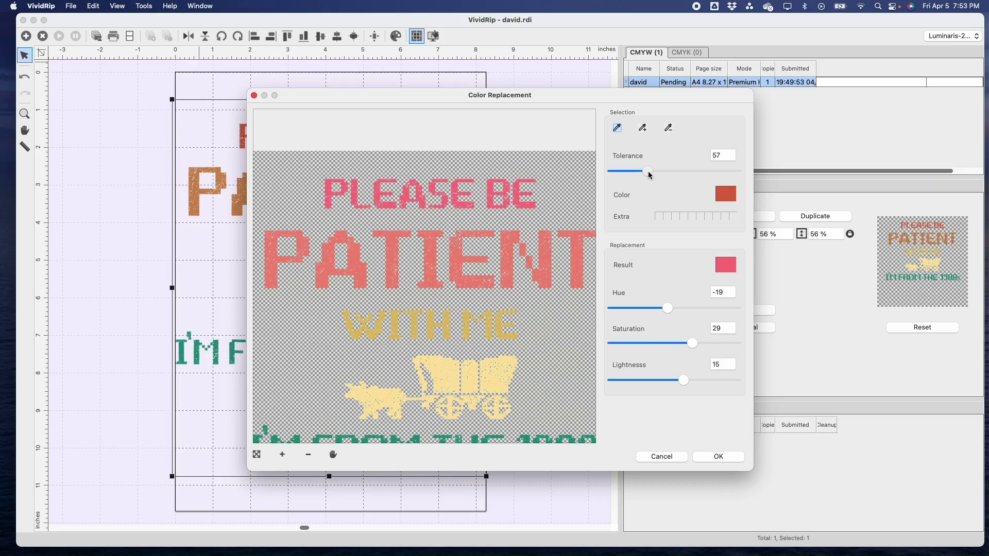
Lower the tolerance so PATIENT stays brown and apply the pink PLEASE BE recolour
{"action": "left_click_drag", "start_coordinate": [647, 172], "coordinate": [643, 176]}
{"action": "left_click_drag", "start_coordinate": [642, 175], "coordinate": [634, 176]}
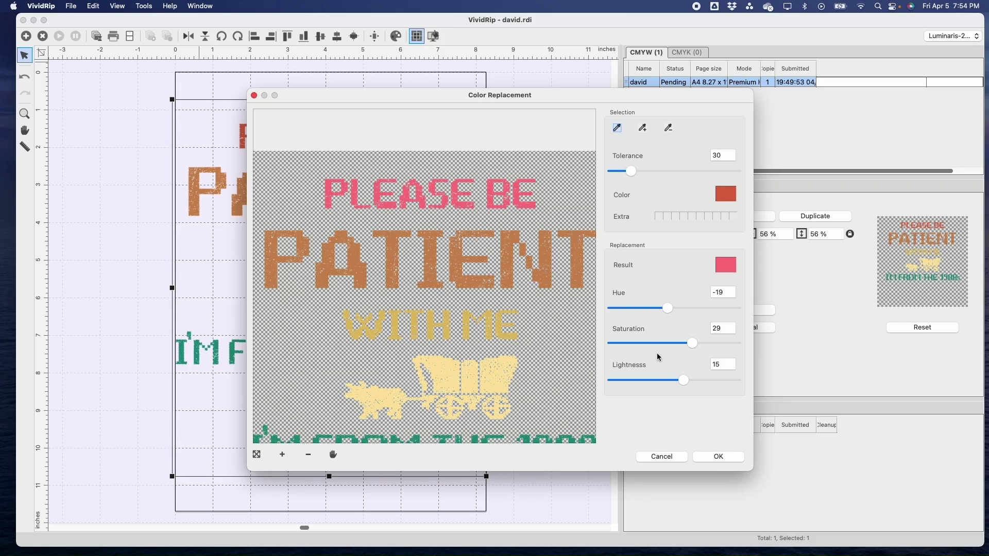
{"action": "left_click", "coordinate": [718, 457]}
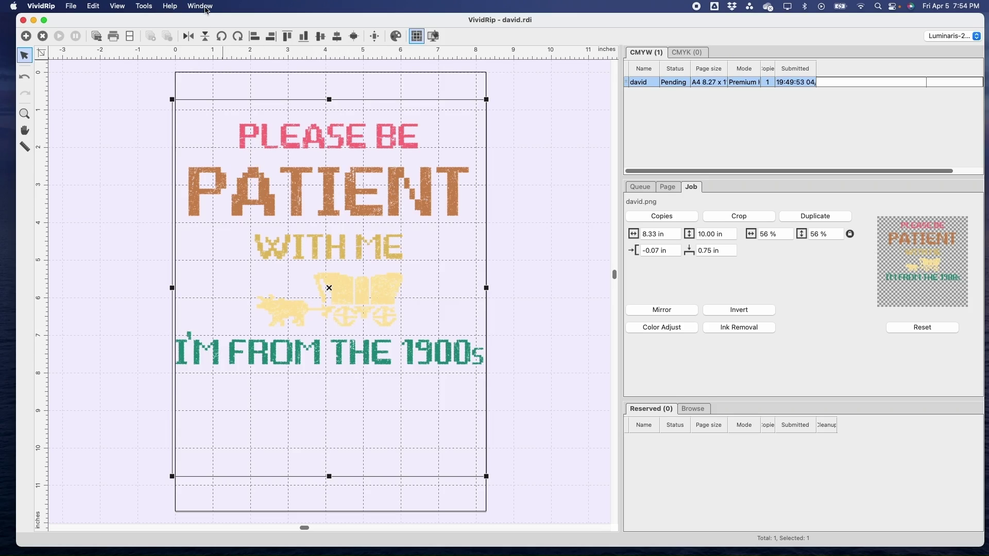
{"action": "left_click", "coordinate": [143, 6]}
Sample the brown PATIENT, set Result to FFAAA5, lower tolerance to 56 and apply
{"action": "left_click", "coordinate": [160, 78]}
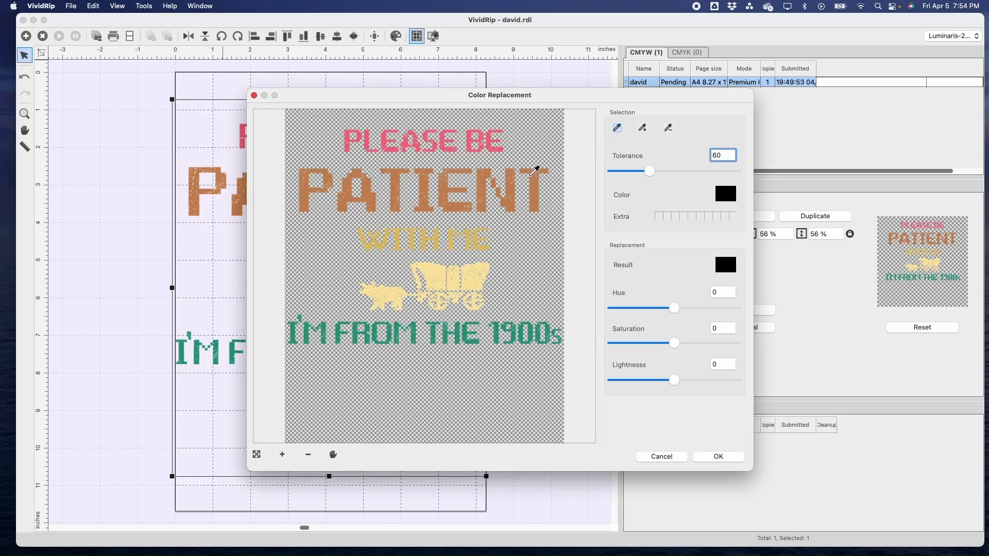
{"action": "left_click", "coordinate": [512, 186]}
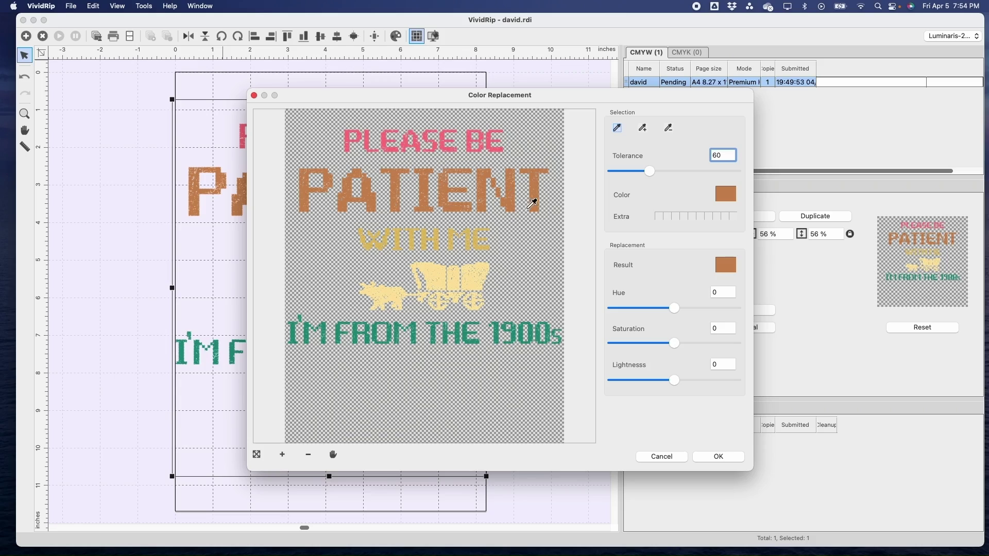
{"action": "left_click", "coordinate": [726, 265]}
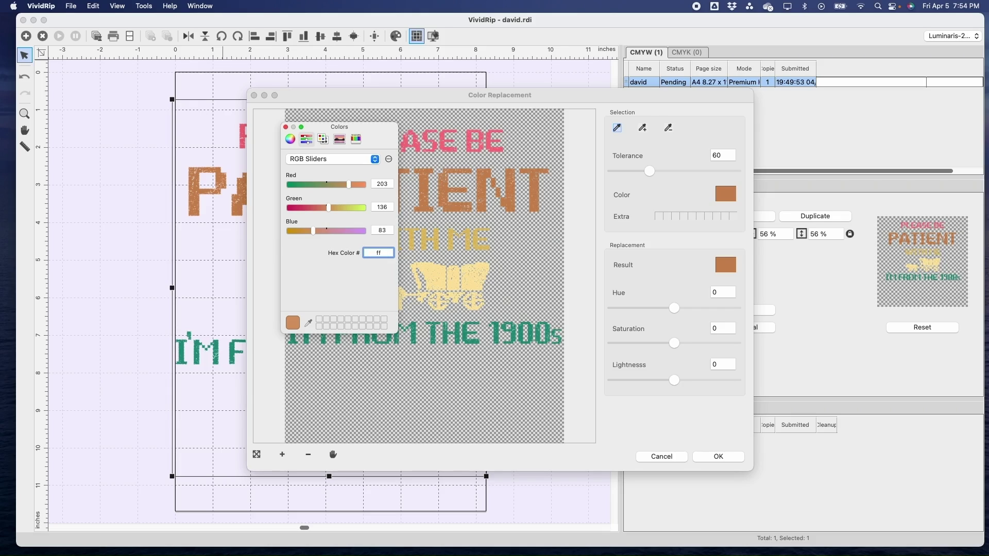
{"action": "key", "text": "Return"}
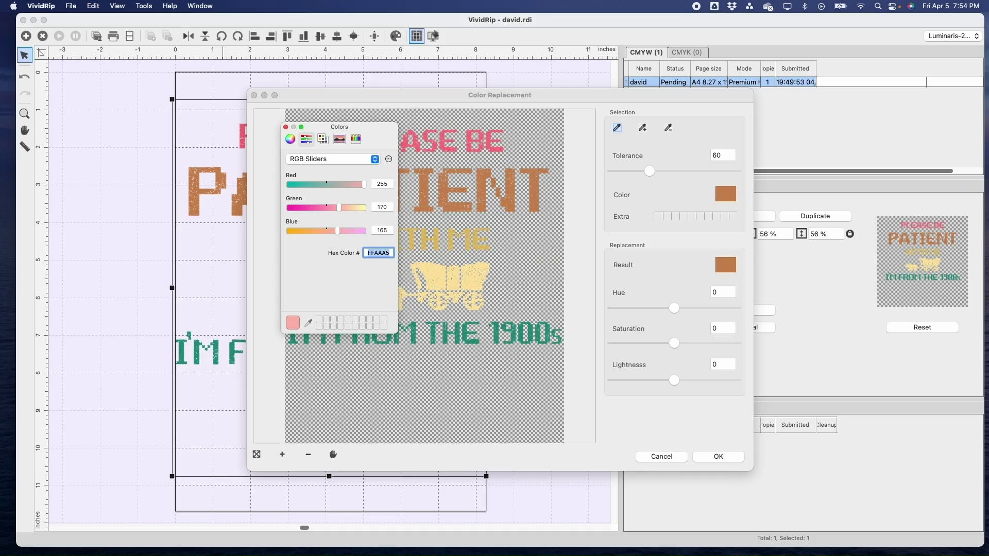
{"action": "left_click", "coordinate": [286, 127]}
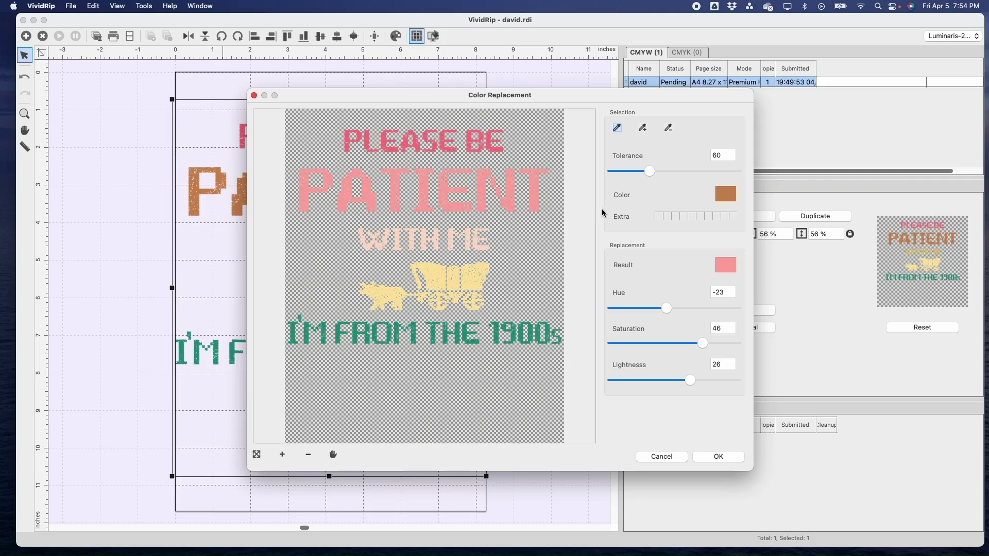
{"action": "left_click_drag", "start_coordinate": [649, 171], "coordinate": [646, 171]}
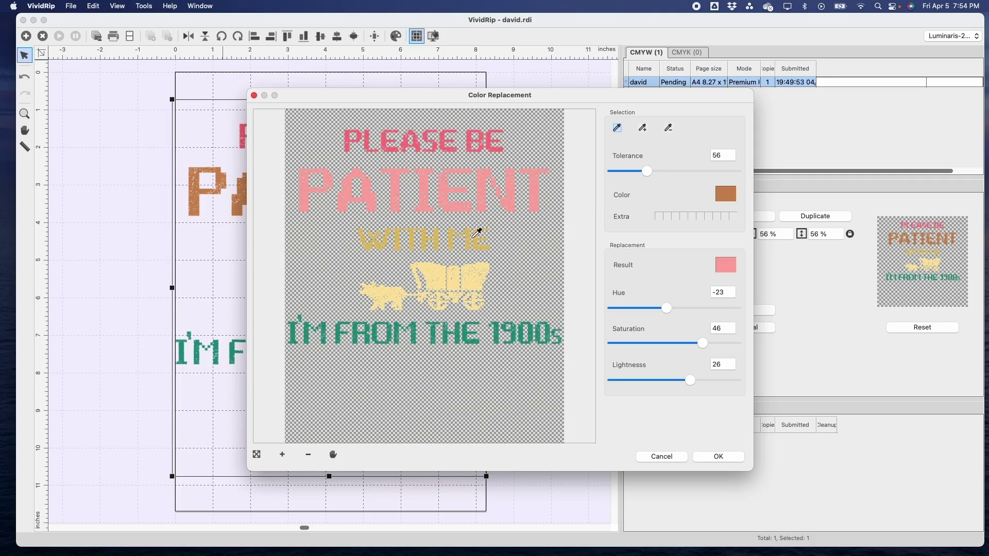
{"action": "left_click", "coordinate": [719, 458]}
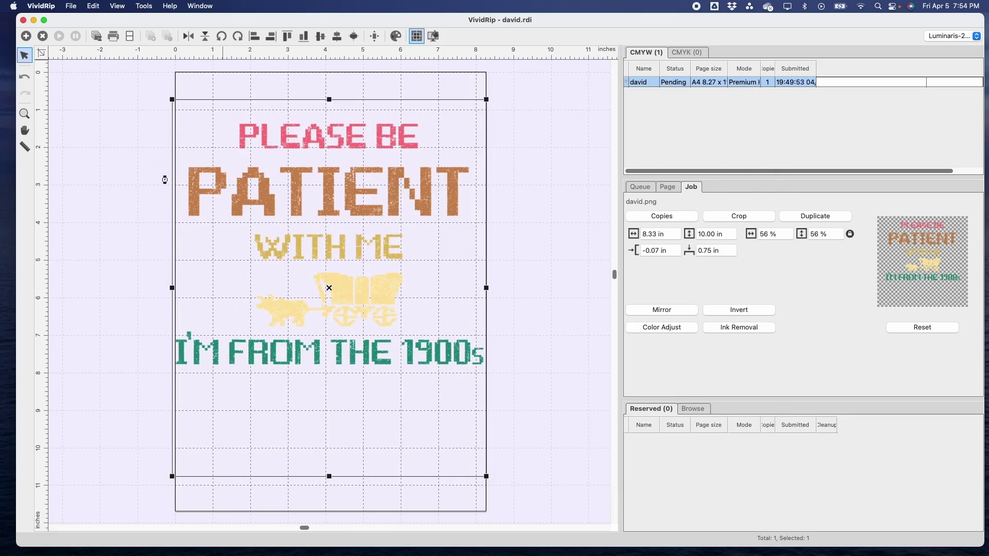
{"action": "key", "text": "super+z"}
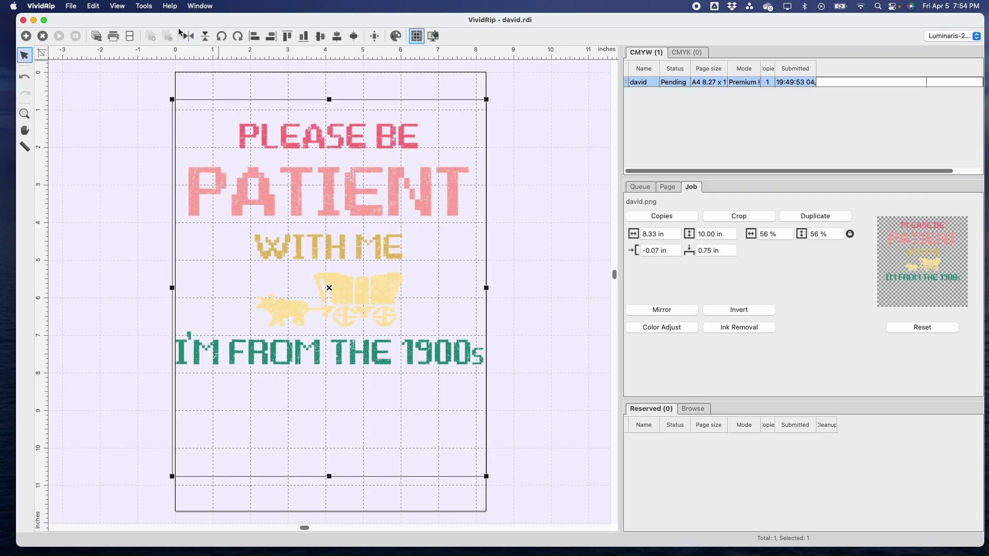
Replace the gold colour of the WITH ME lettering with peach #FFD3B6 using Color Replacement
{"action": "left_click", "coordinate": [144, 6]}
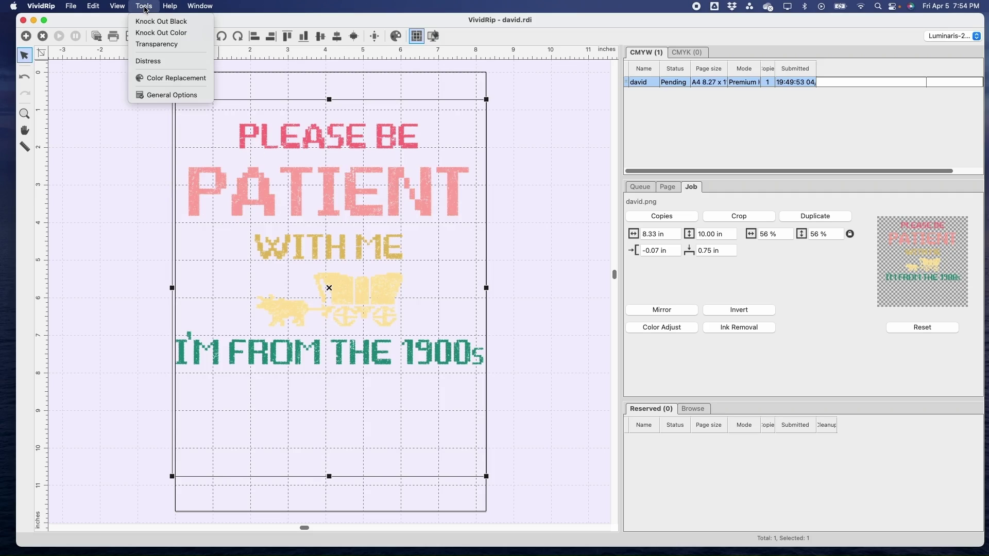
{"action": "left_click", "coordinate": [163, 78]}
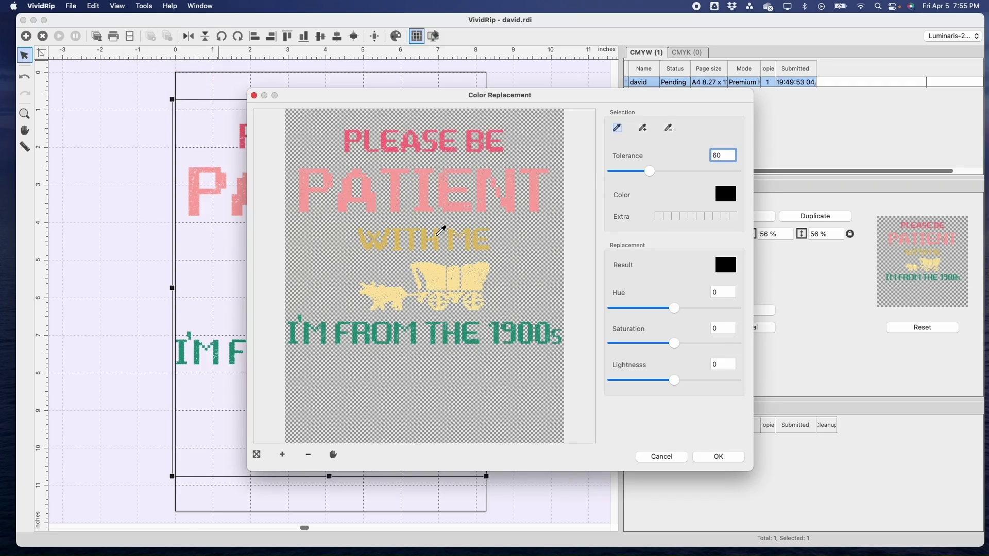
{"action": "left_click", "coordinate": [444, 231]}
{"action": "left_click", "coordinate": [726, 265]}
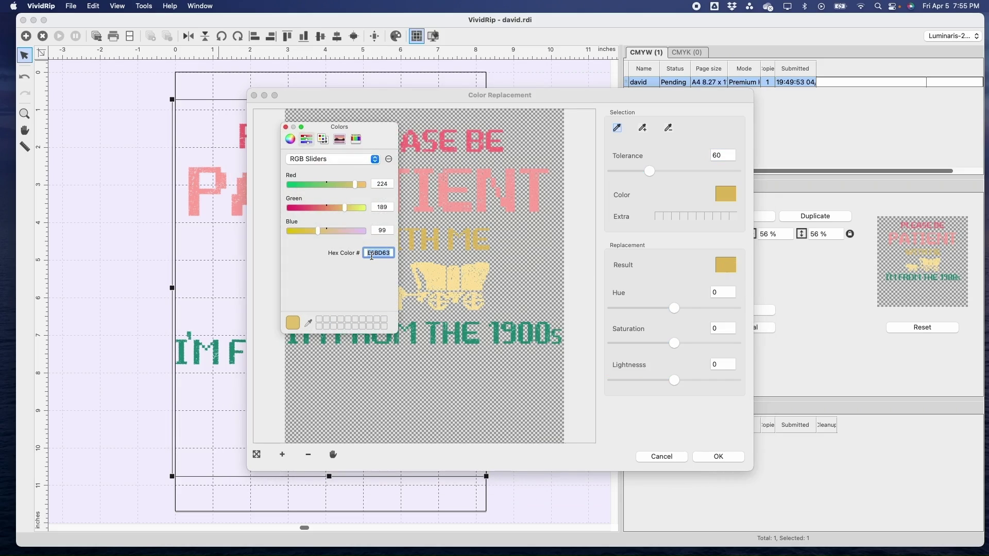
{"action": "type", "text": "ffd3b6"}
{"action": "key", "text": "Return"}
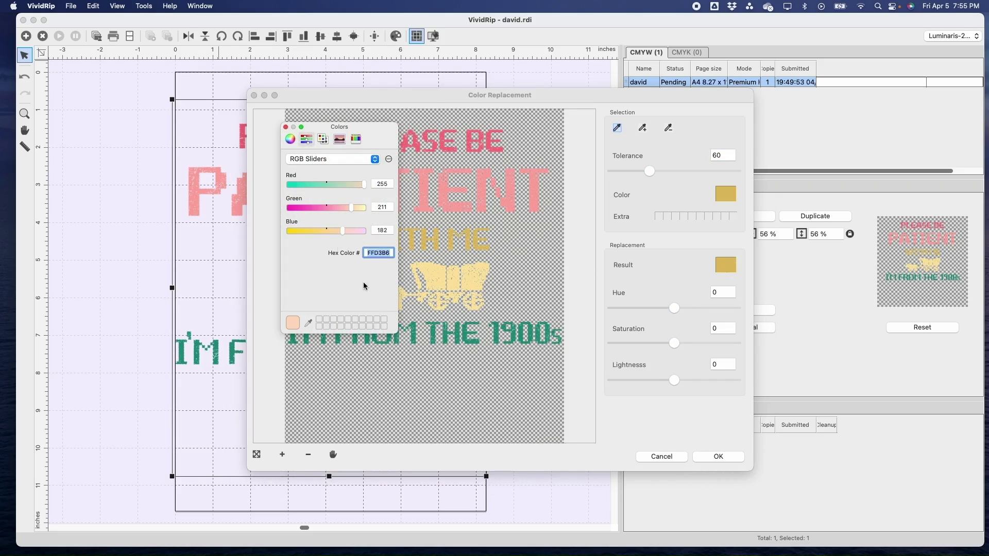
{"action": "left_click", "coordinate": [286, 127]}
{"action": "left_click", "coordinate": [718, 456]}
Recolour the yellow wagon light green, lowering Tolerance to 21 so PATIENT and WITH ME keep their colours
{"action": "left_click", "coordinate": [143, 6]}
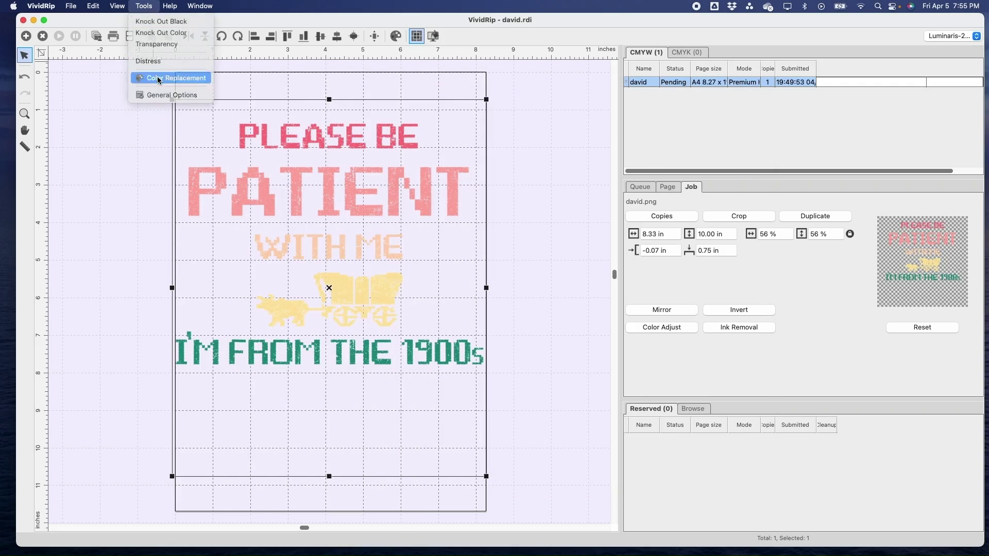
{"action": "left_click", "coordinate": [154, 77]}
{"action": "left_click", "coordinate": [462, 273]}
{"action": "left_click", "coordinate": [726, 266]}
{"action": "type", "text": "d"}
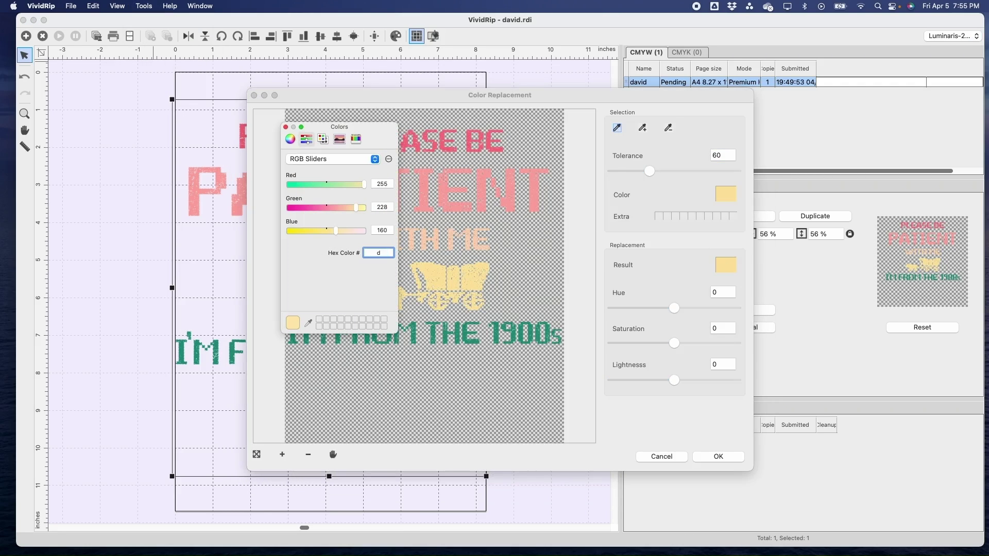
{"action": "type", "text": "ceeebe"}
{"action": "key", "text": "Return"}
{"action": "left_click", "coordinate": [285, 126]}
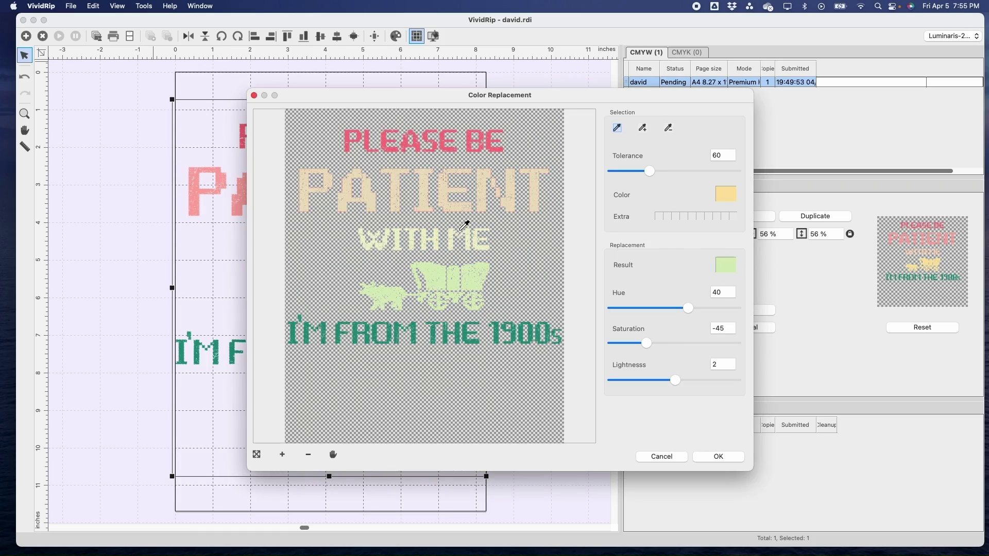
{"action": "left_click_drag", "start_coordinate": [649, 175], "coordinate": [643, 174]}
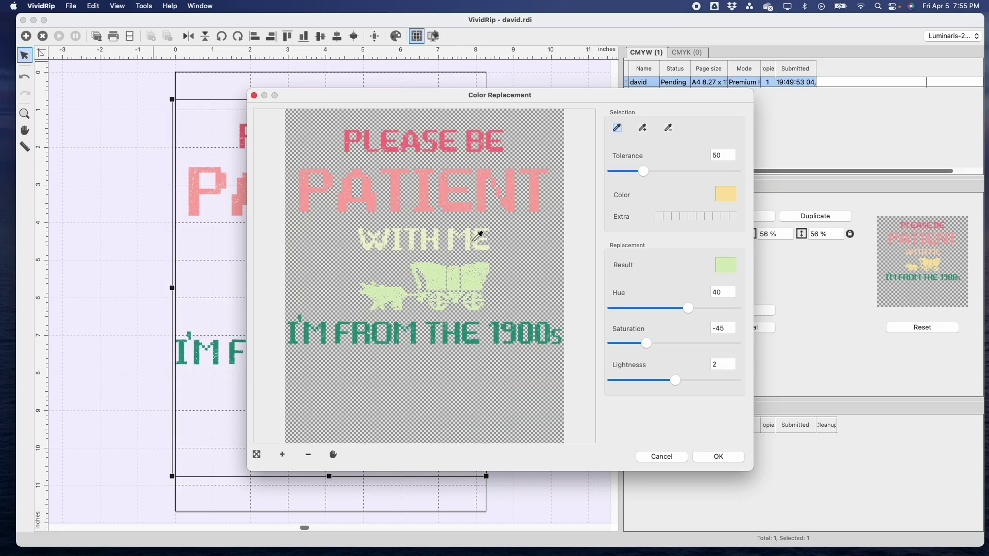
{"action": "left_click_drag", "start_coordinate": [643, 172], "coordinate": [626, 172]}
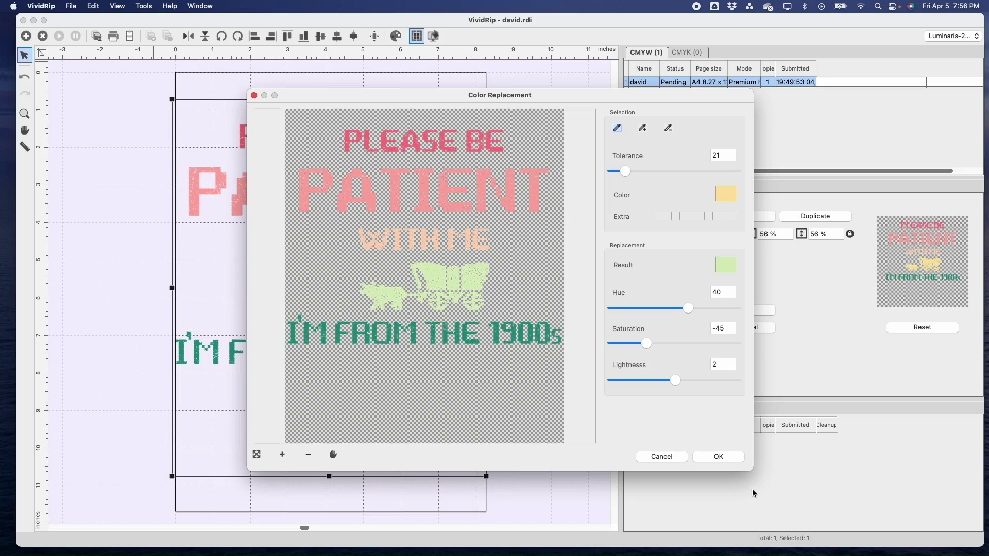
{"action": "left_click", "coordinate": [714, 458]}
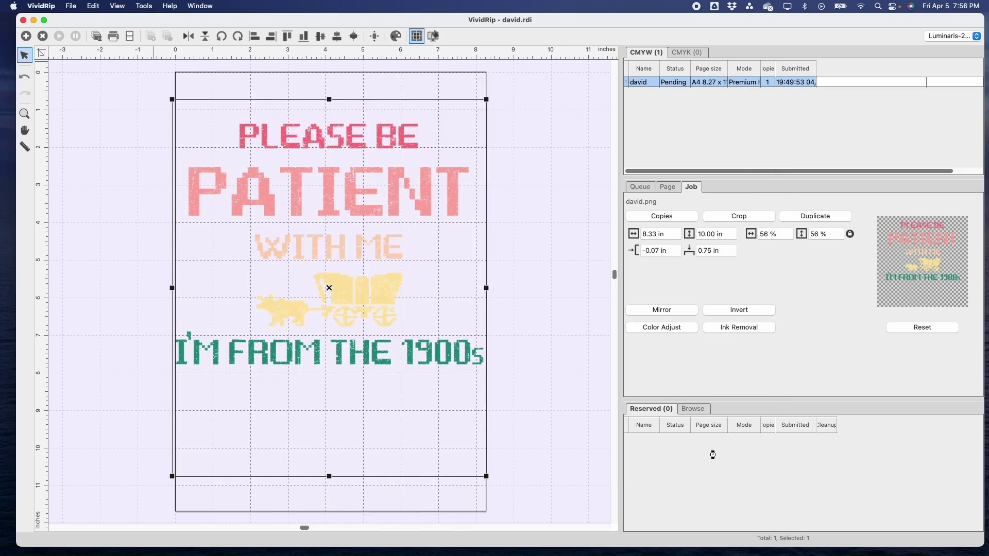
Replace the green of the I'M FROM THE 1900s line with mint #A8E6CF
{"action": "left_click", "coordinate": [143, 5]}
{"action": "left_click", "coordinate": [164, 51]}
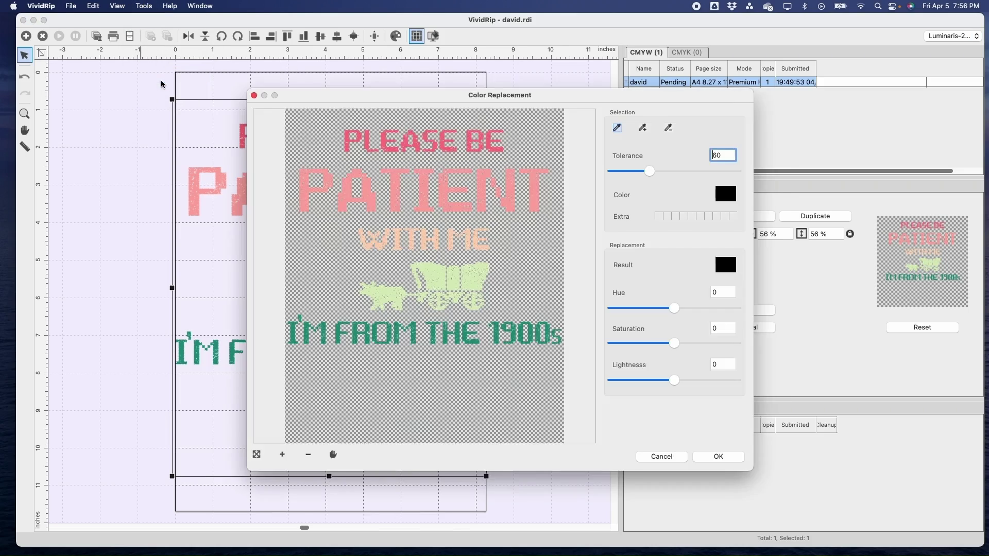
{"action": "left_click", "coordinate": [519, 327]}
{"action": "left_click", "coordinate": [725, 194]}
{"action": "type", "text": "a8"}
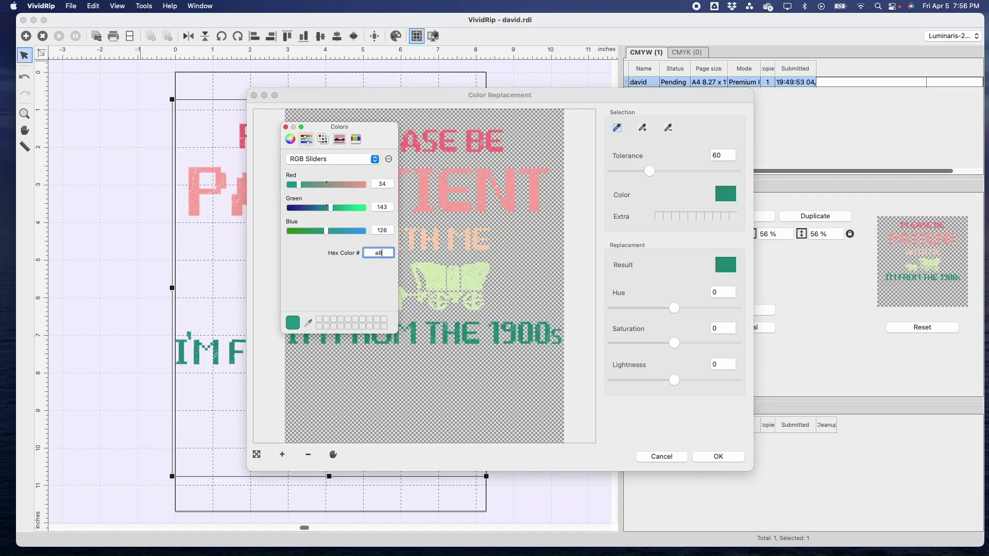
{"action": "type", "text": "e6cf"}
{"action": "left_click", "coordinate": [286, 127]}
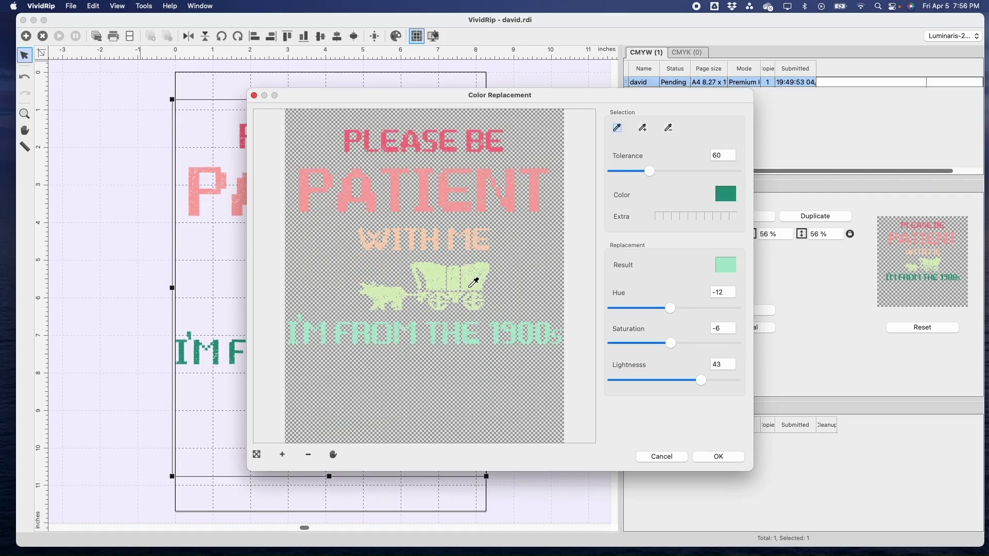
{"action": "left_click", "coordinate": [718, 456]}
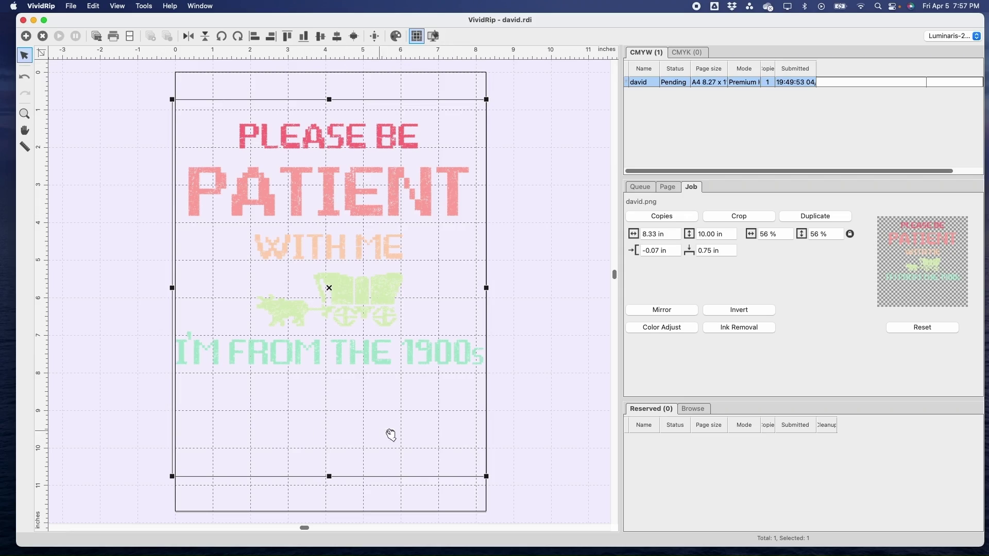
Set the preview background to a vivid purple-magenta picked from the colour wheel
{"action": "left_click", "coordinate": [434, 36]}
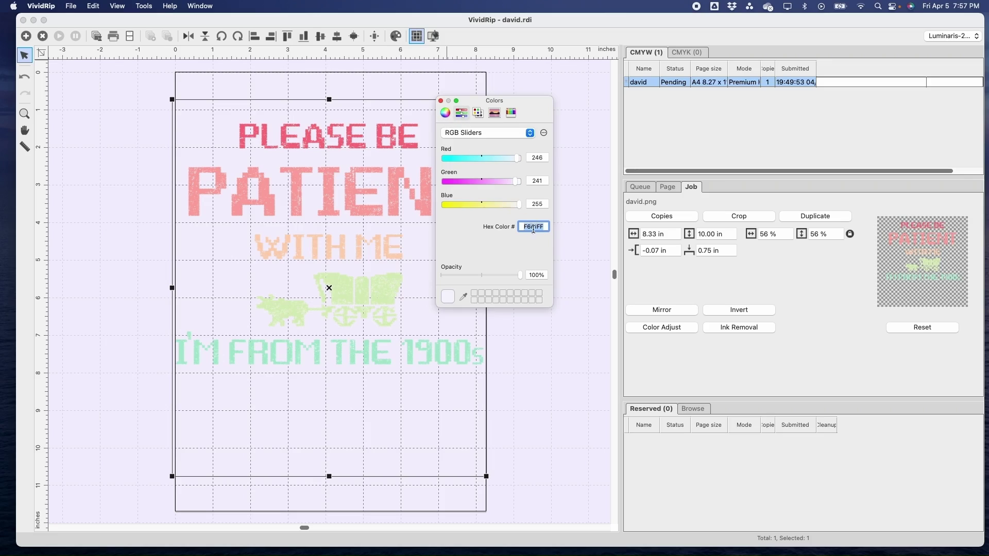
{"action": "left_click", "coordinate": [446, 114]}
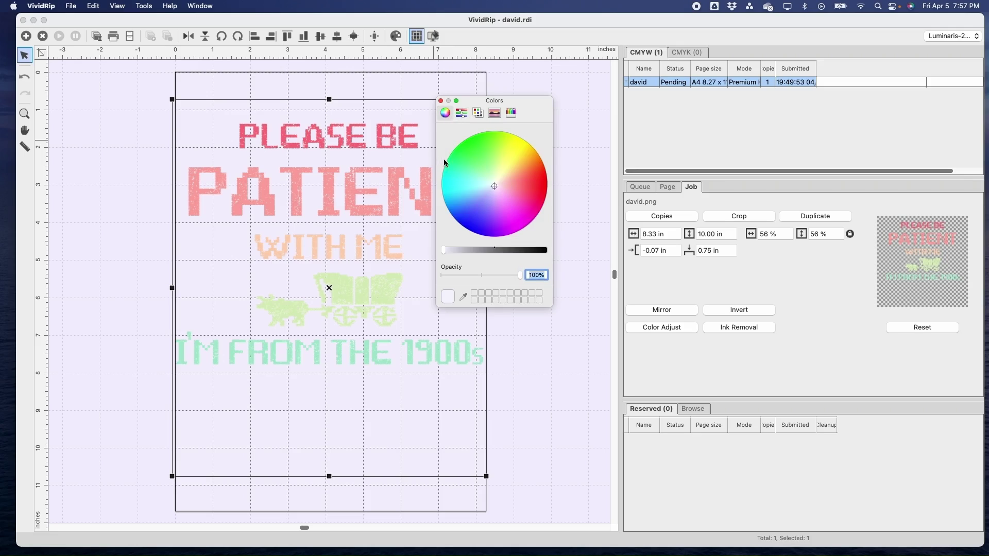
{"action": "left_click_drag", "start_coordinate": [493, 187], "coordinate": [506, 212]}
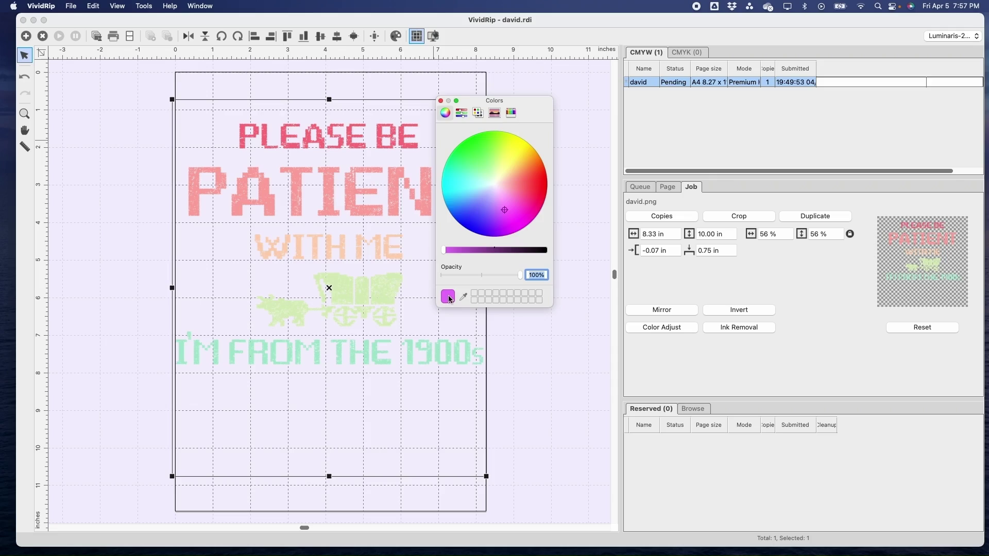
{"action": "mouse_move", "coordinate": [507, 216]}
{"action": "left_mouse_down"}
{"action": "mouse_move", "coordinate": [503, 199]}
{"action": "mouse_move", "coordinate": [507, 218]}
{"action": "left_mouse_up"}
{"action": "left_click", "coordinate": [441, 100]}
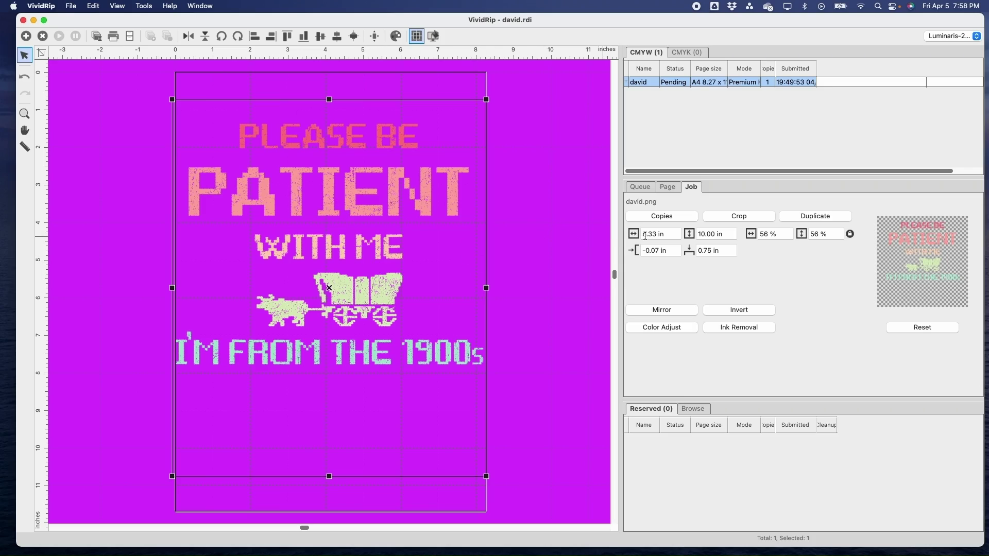
{"action": "left_click_drag", "start_coordinate": [666, 235], "coordinate": [630, 238]}
{"action": "type", "text": "10"}
{"action": "key", "text": "Return"}
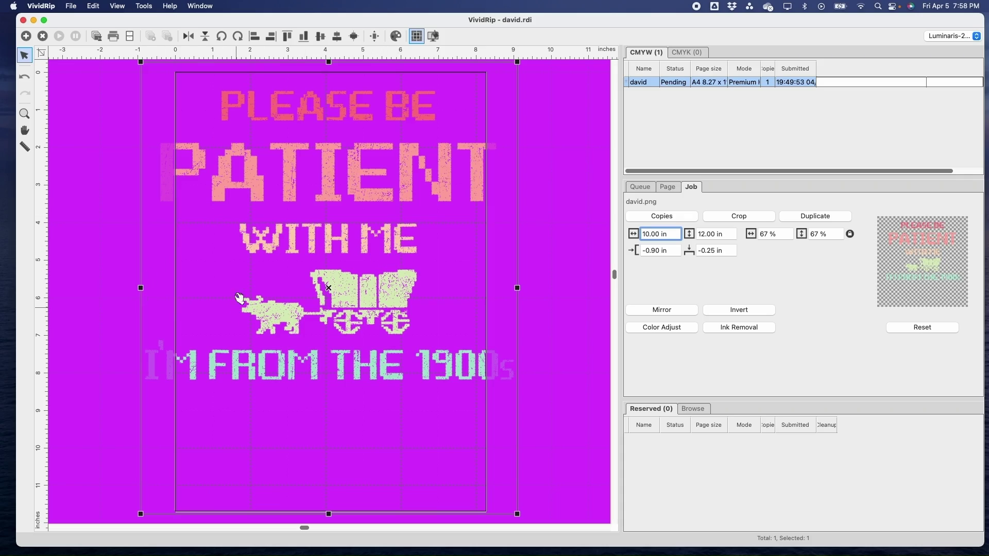
{"action": "left_click", "coordinate": [223, 38]}
{"action": "left_click", "coordinate": [93, 7]}
{"action": "left_click", "coordinate": [101, 19]}
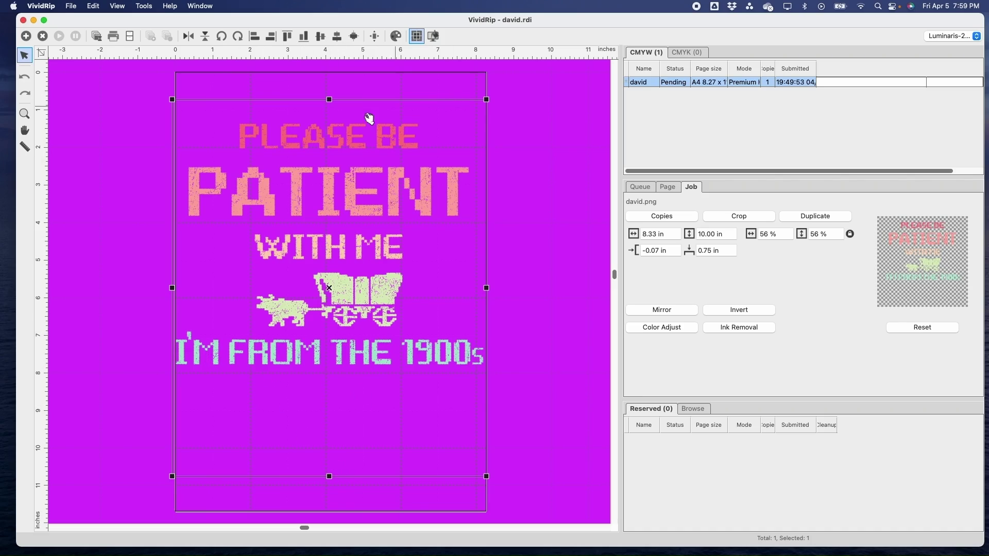
Crop the image from just above PLEASE BE to just below the 1900s line
{"action": "left_click", "coordinate": [738, 217]}
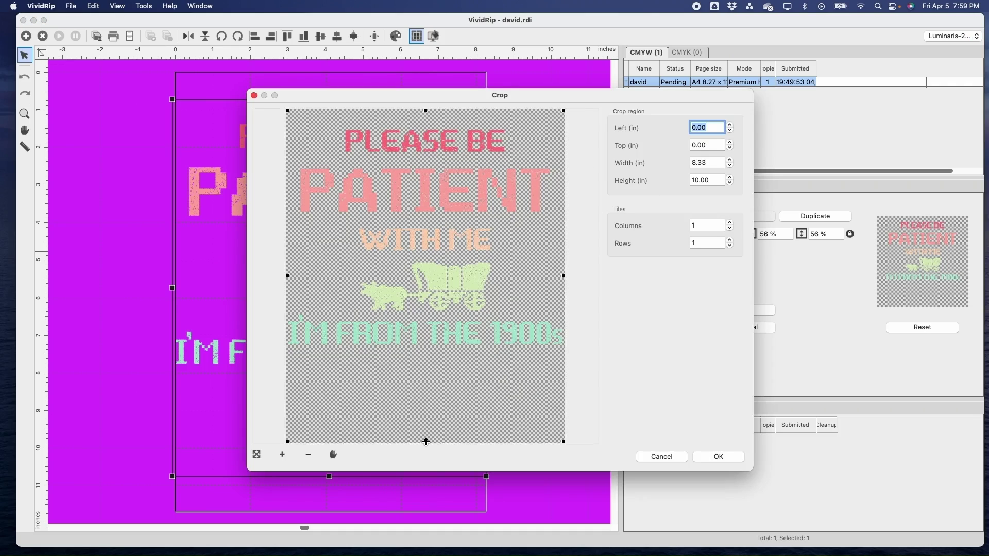
{"action": "left_click_drag", "start_coordinate": [426, 441], "coordinate": [426, 349]}
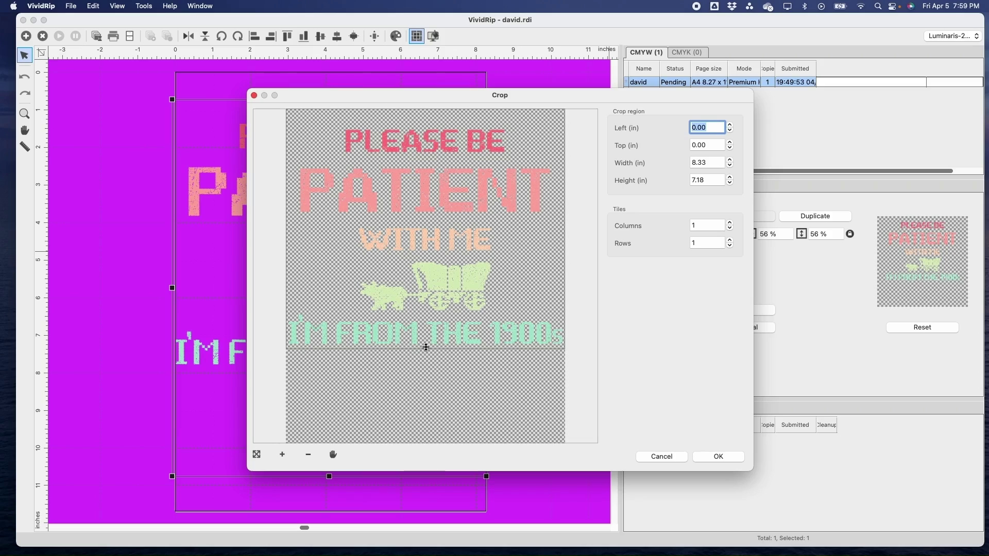
{"action": "left_click", "coordinate": [426, 347]}
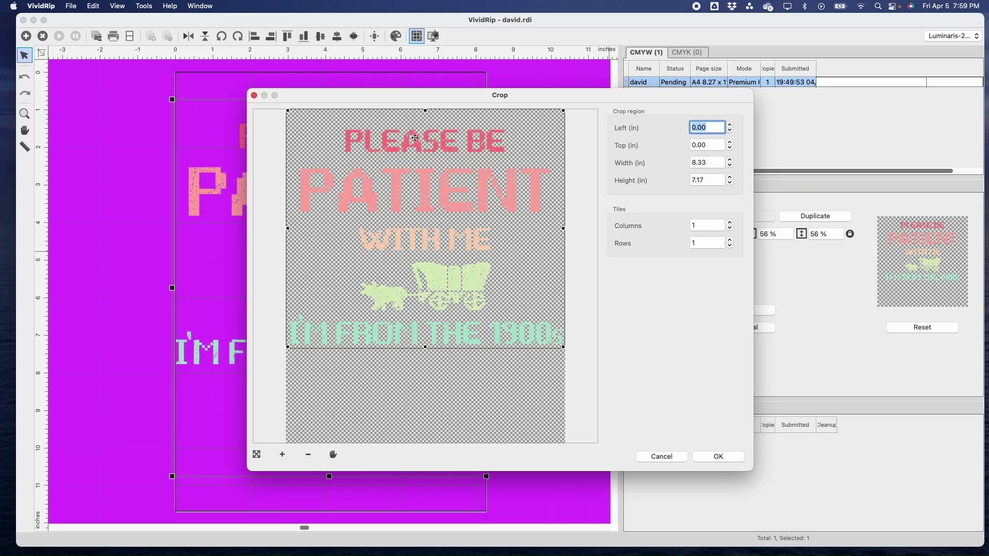
{"action": "left_click_drag", "start_coordinate": [426, 109], "coordinate": [424, 127]}
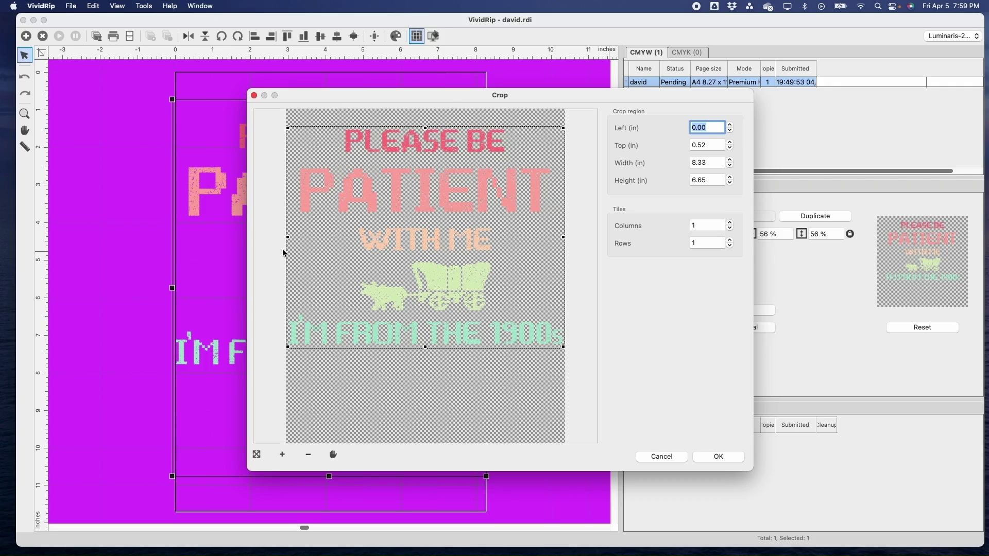
{"action": "left_click", "coordinate": [725, 457]}
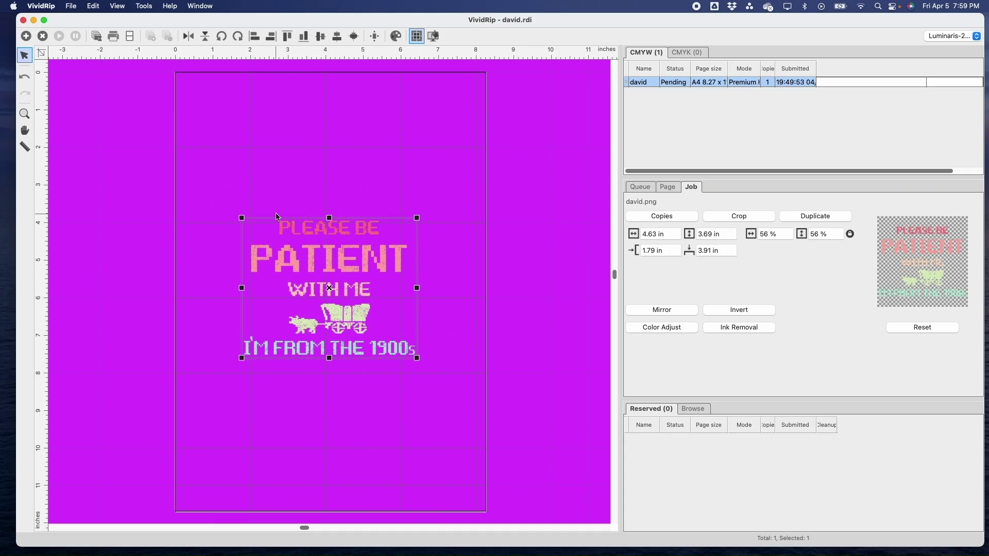
Make the design 10 in wide, rotate it 90° left, and centre it on the page
{"action": "left_click_drag", "start_coordinate": [675, 234], "coordinate": [622, 234]}
{"action": "type", "text": "10"}
{"action": "key", "text": "Return"}
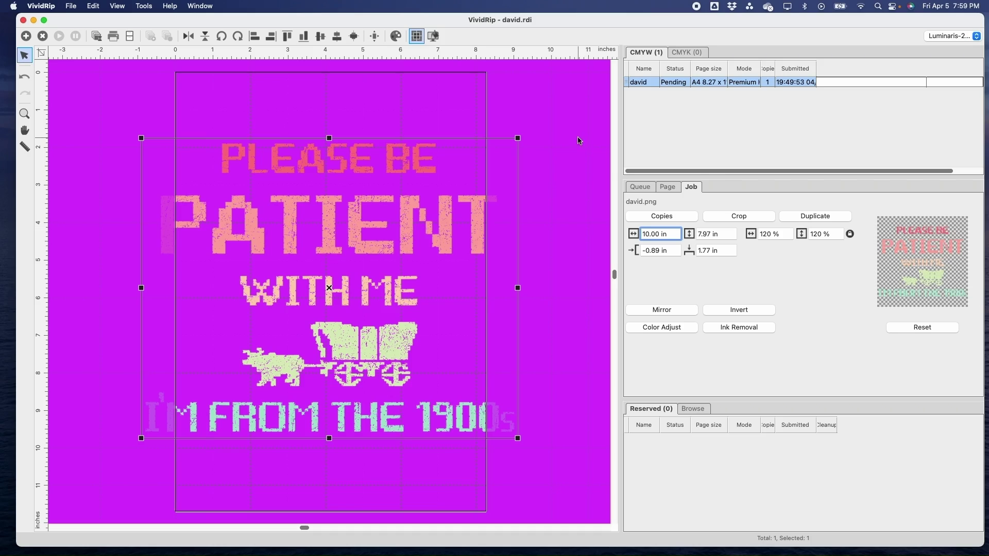
{"action": "left_click", "coordinate": [222, 36]}
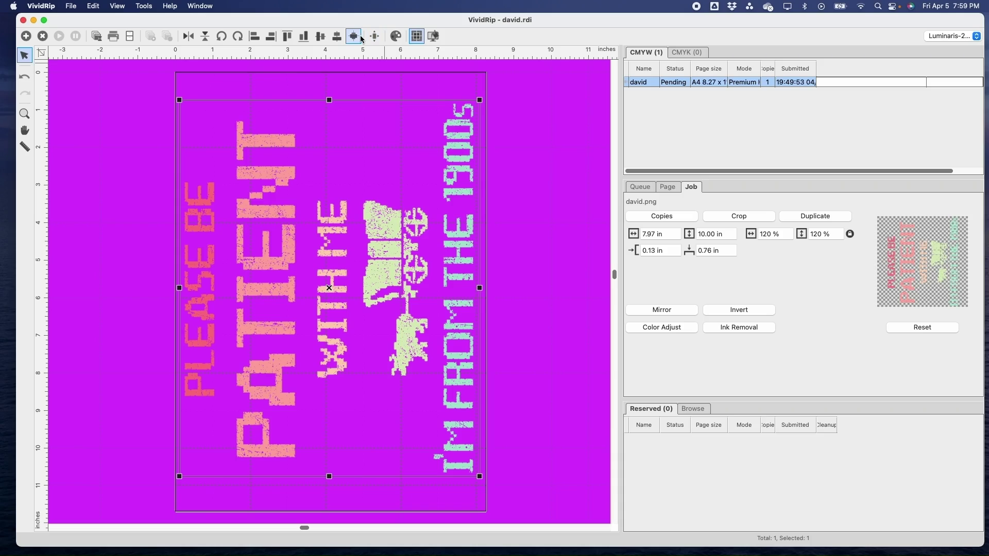
{"action": "left_click", "coordinate": [355, 37]}
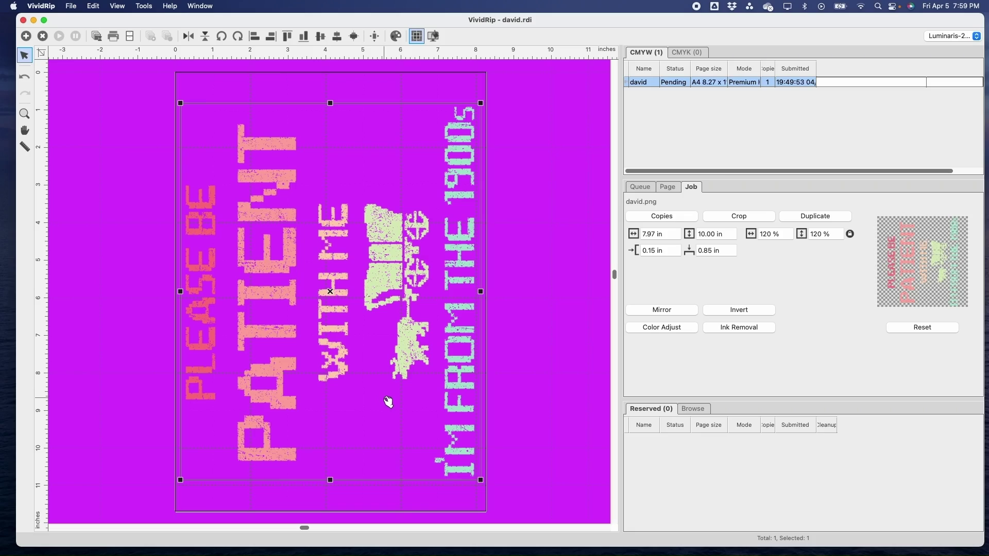
{"action": "left_click", "coordinate": [512, 333]}
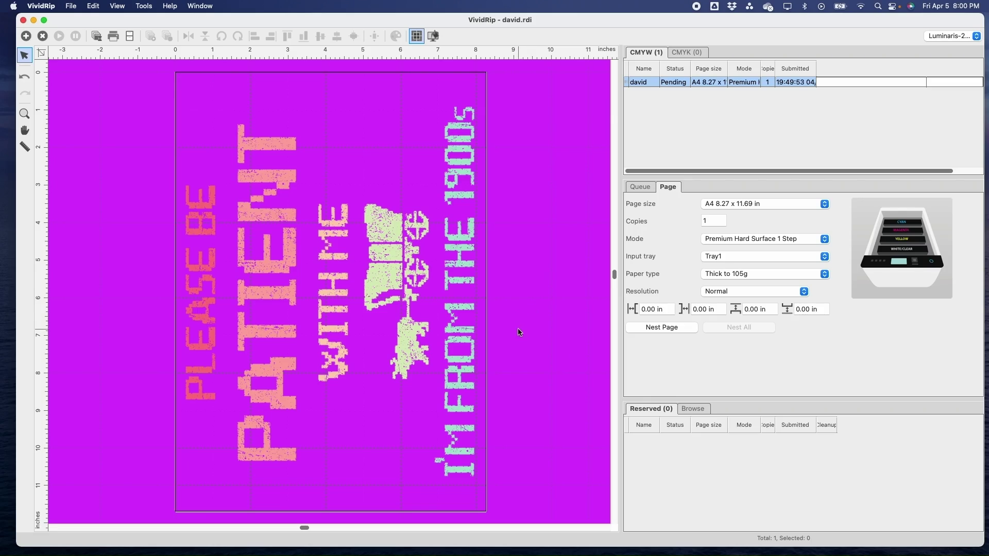
Set the design's height to 10.5 in and centre it on the page
{"action": "left_click", "coordinate": [466, 243]}
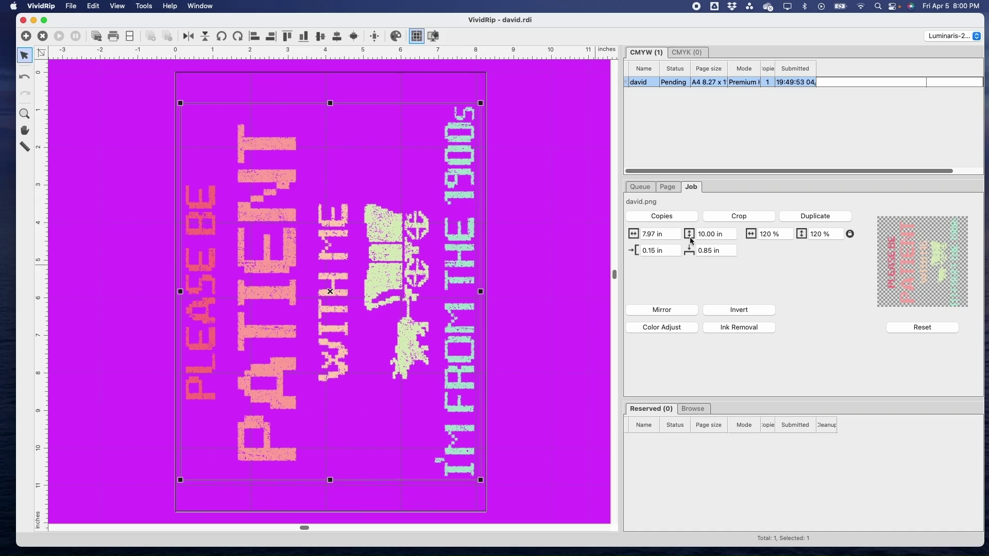
{"action": "left_click", "coordinate": [726, 235]}
{"action": "type", "text": "1.00"}
{"action": "key", "text": "Return"}
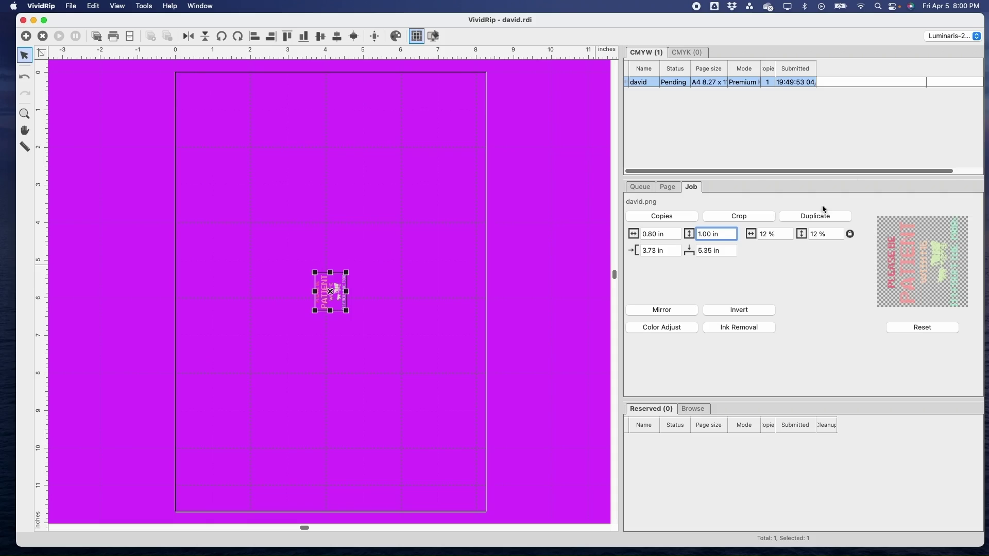
{"action": "left_click_drag", "start_coordinate": [728, 235], "coordinate": [689, 240]}
{"action": "type", "text": "10.5"}
{"action": "key", "text": "Return"}
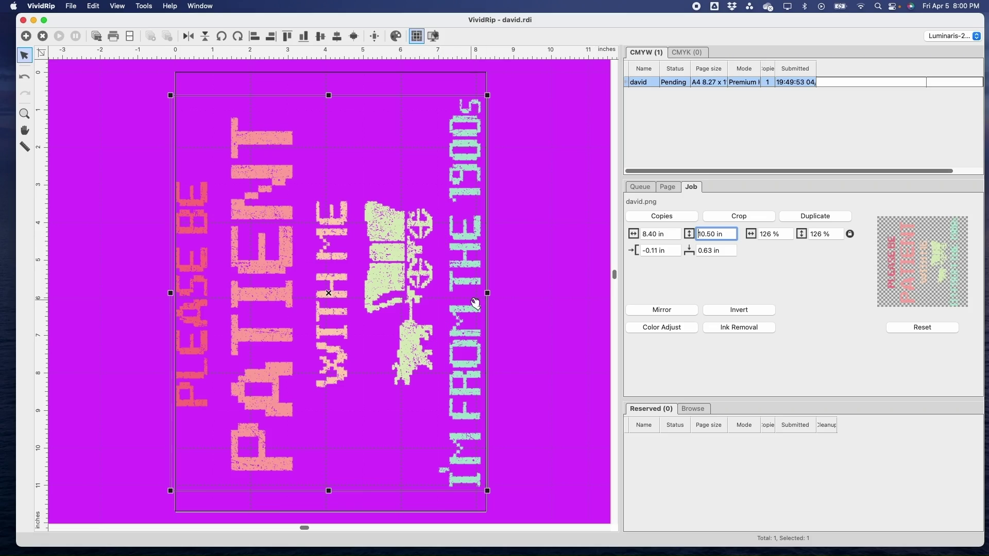
{"action": "left_click", "coordinate": [528, 283]}
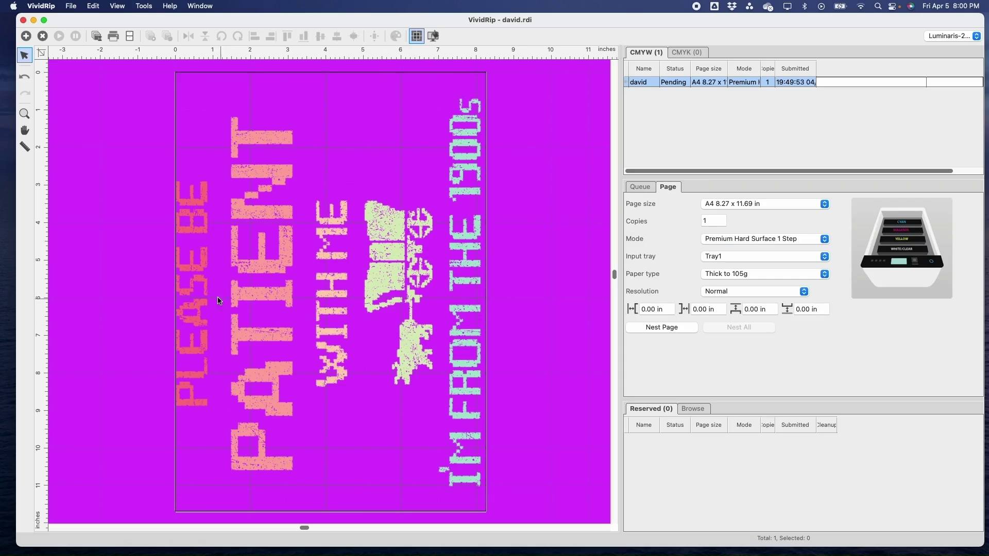
{"action": "left_click", "coordinate": [268, 287]}
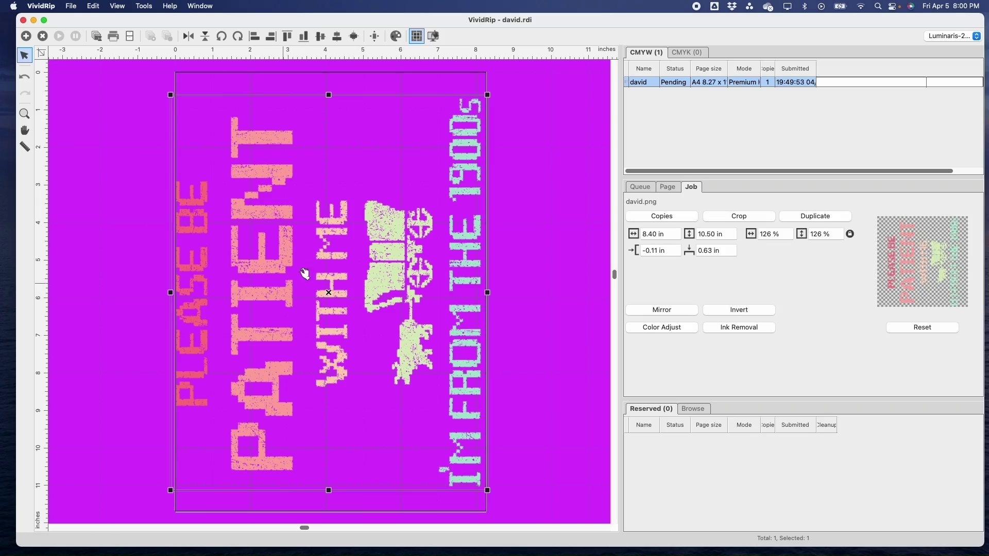
{"action": "left_click", "coordinate": [359, 40]}
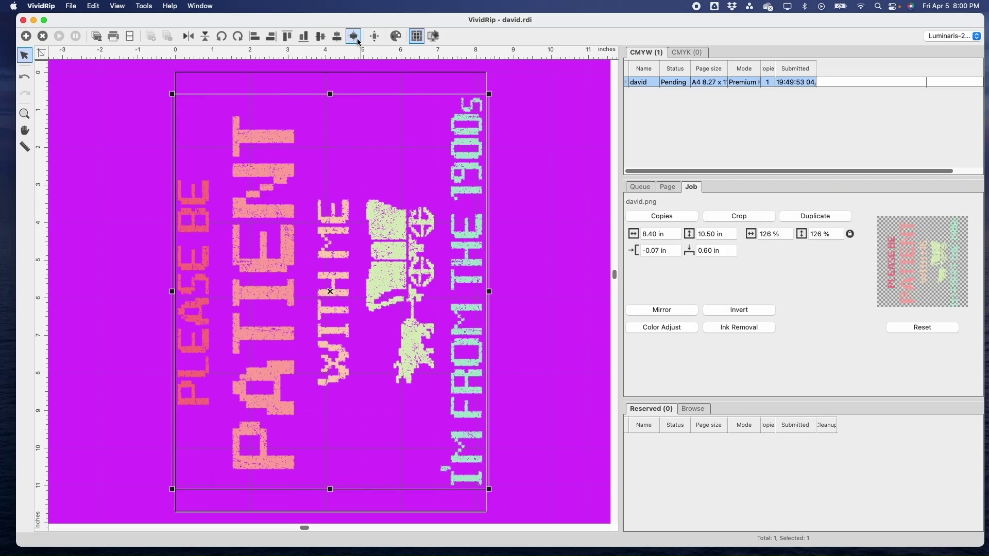
{"action": "left_click", "coordinate": [107, 230]}
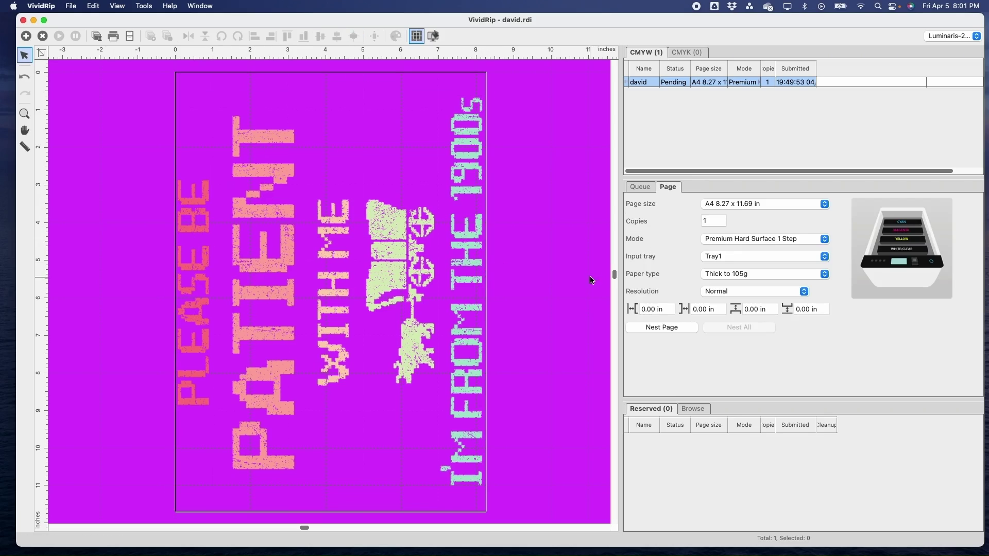
Set the design's width to 8.2 in and re-centre it on the page
{"action": "left_click", "coordinate": [468, 198]}
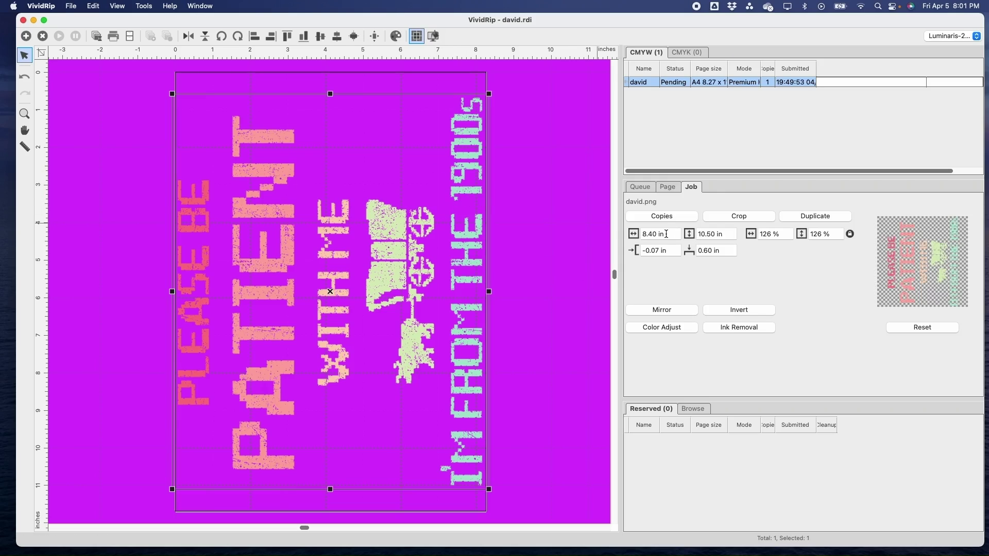
{"action": "left_click", "coordinate": [669, 236]}
{"action": "type", "text": "8.2"}
{"action": "key", "text": "Return"}
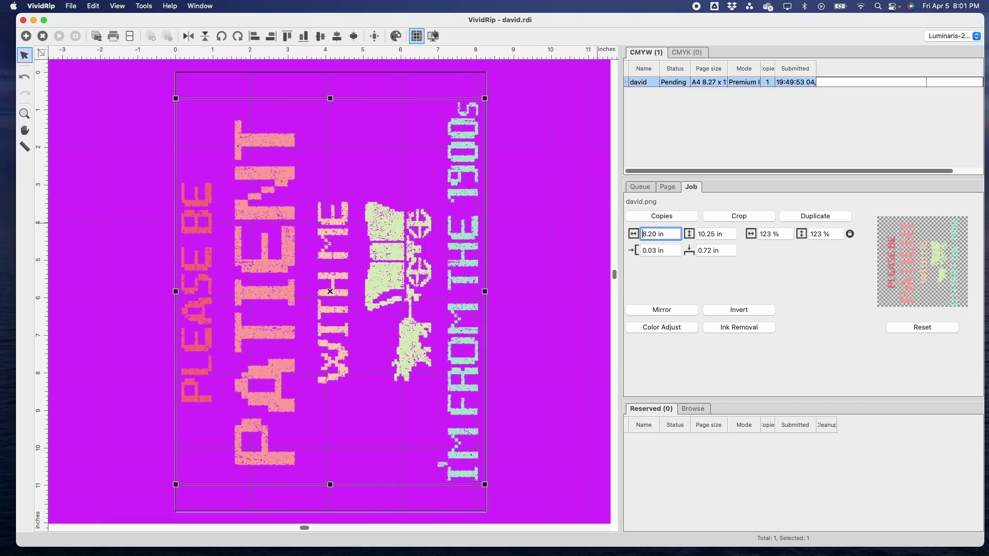
{"action": "left_click", "coordinate": [354, 36]}
{"action": "left_click", "coordinate": [555, 284]}
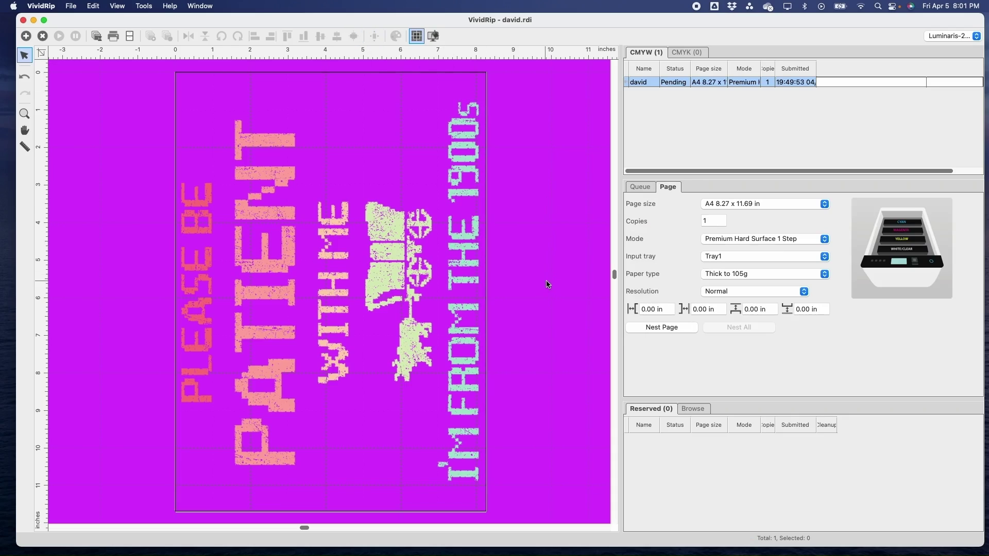